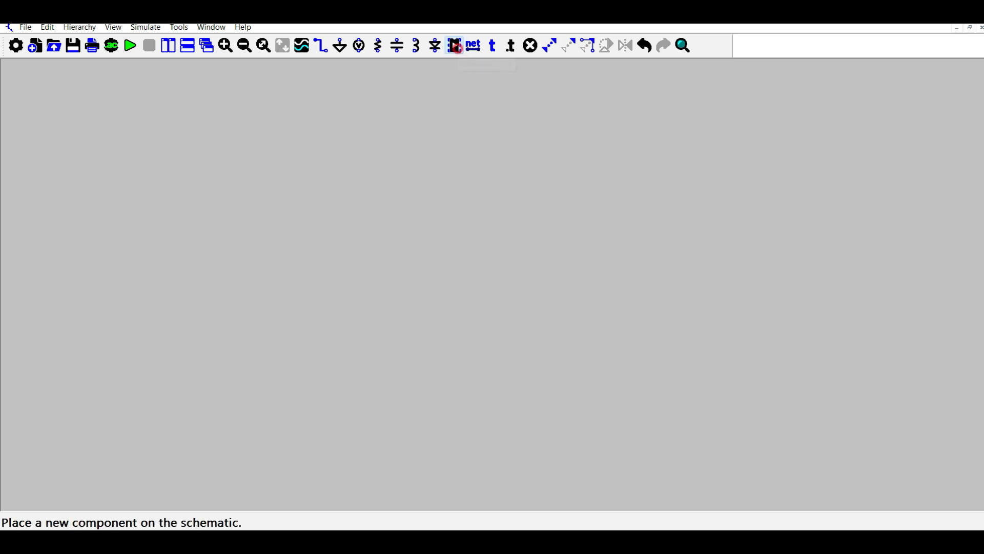
Step: Find the SCR in the component library and place it on the schematic
click(453, 46)
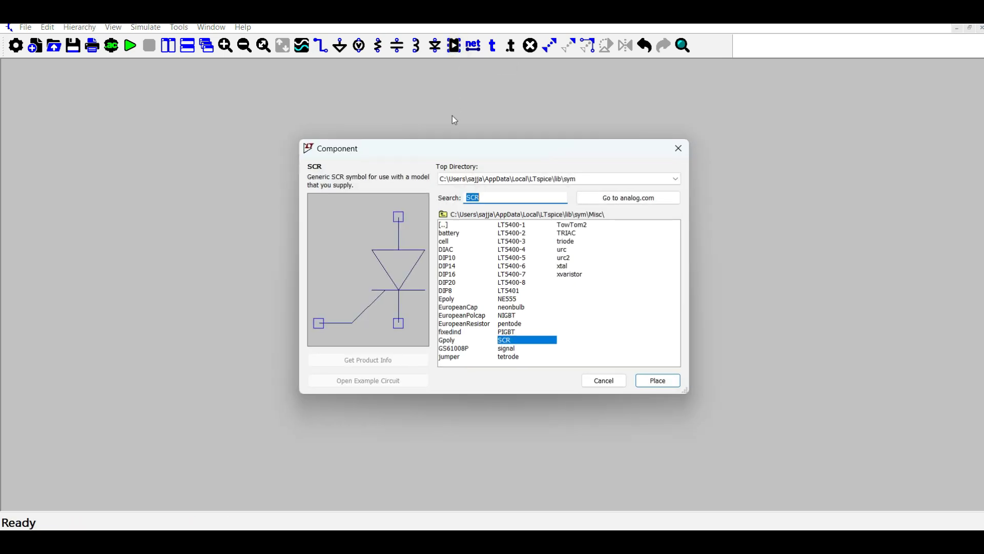
click(676, 381)
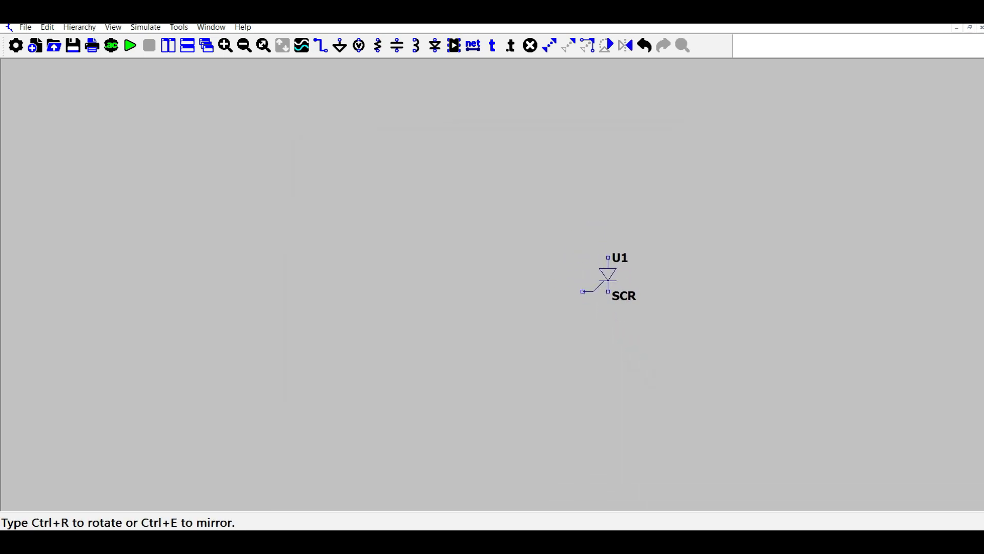
click(607, 266)
key(Escape)
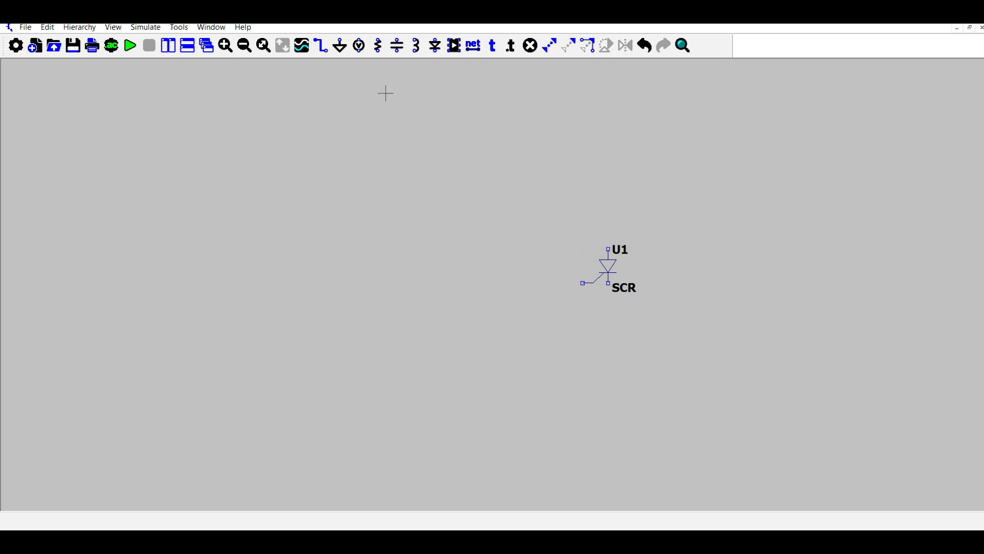
Step: Place resistors R1 and R2 vertically and R3 horizontally at the top
click(380, 47)
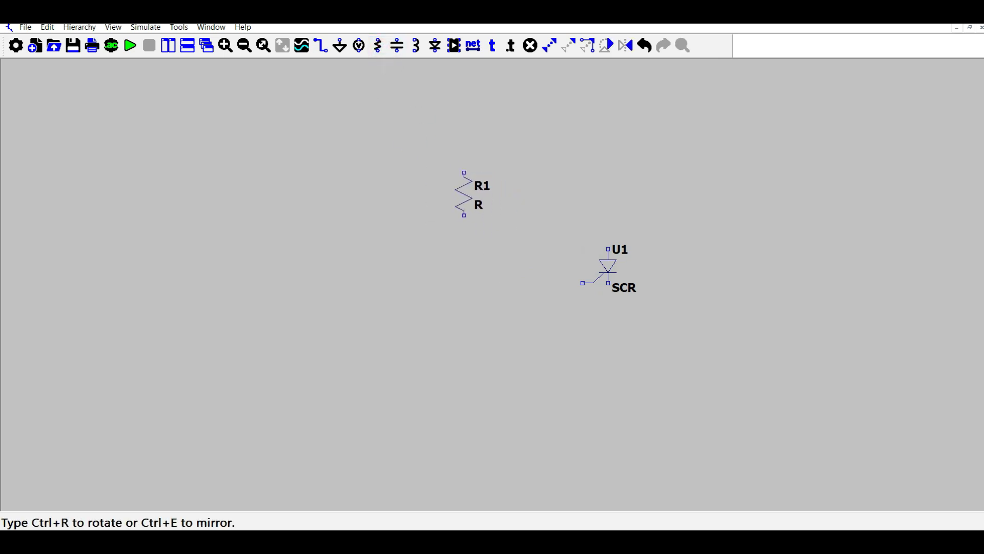
click(472, 202)
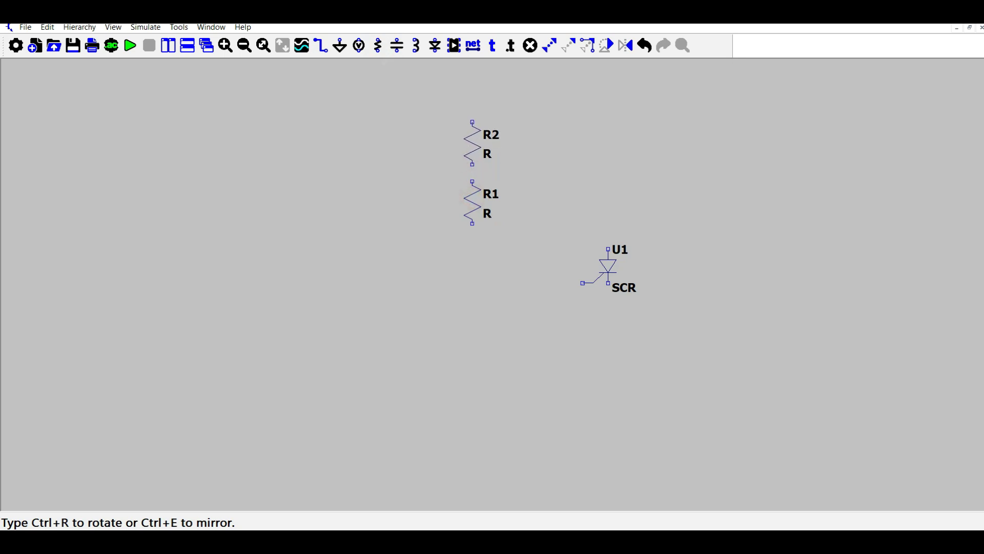
click(472, 143)
key(ctrl+r)
click(409, 105)
key(Escape)
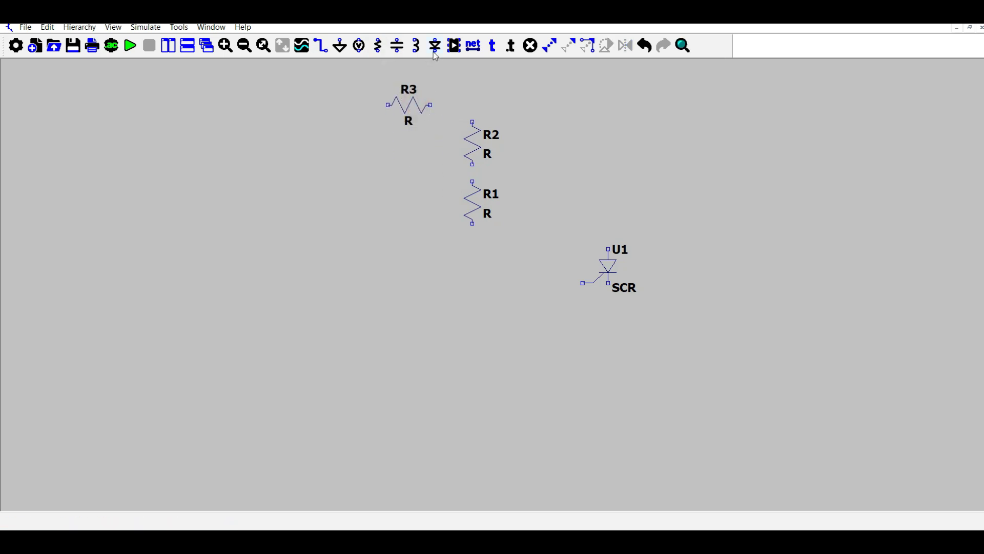
Step: Place diode D1 below R1 and capacitor C1 below D1
click(434, 45)
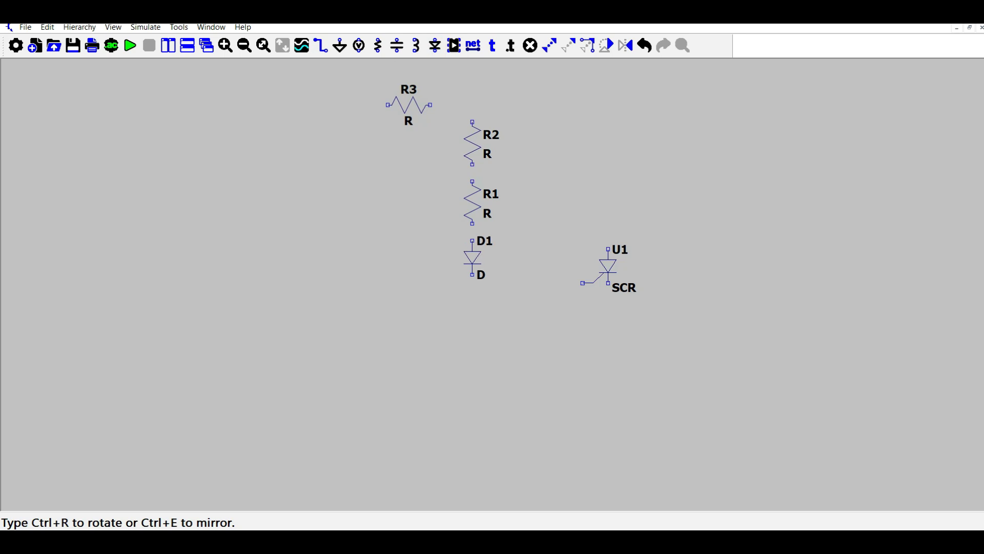
click(472, 248)
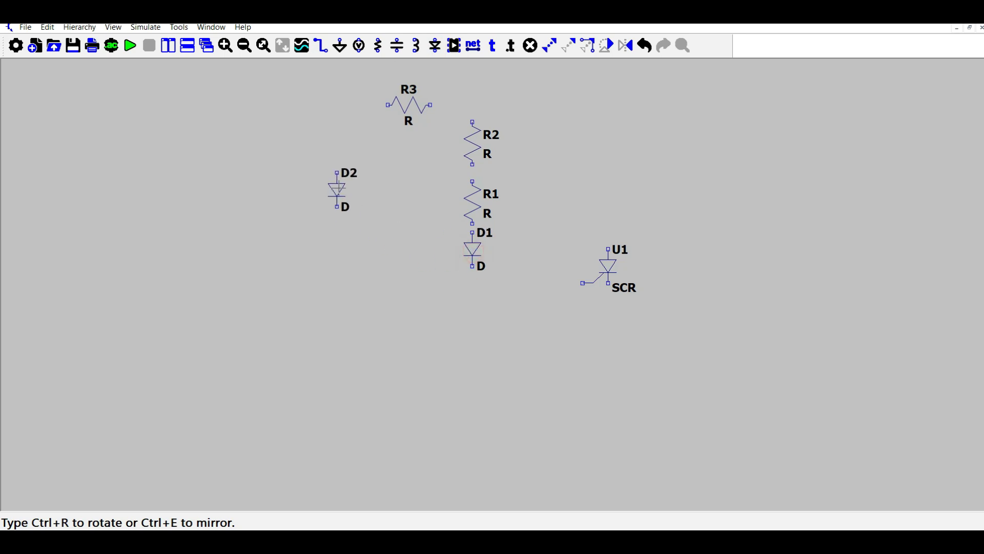
key(Escape)
click(397, 46)
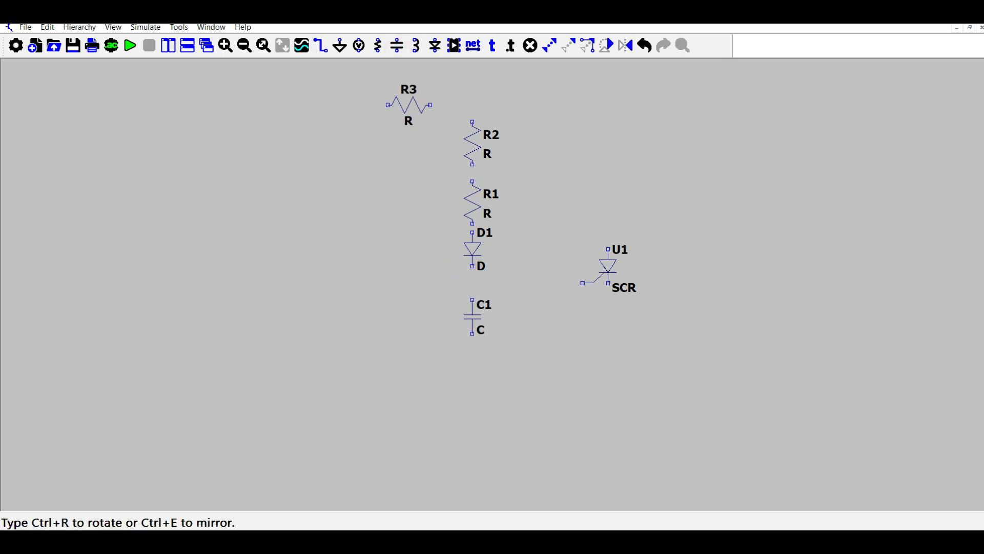
click(471, 324)
key(Escape)
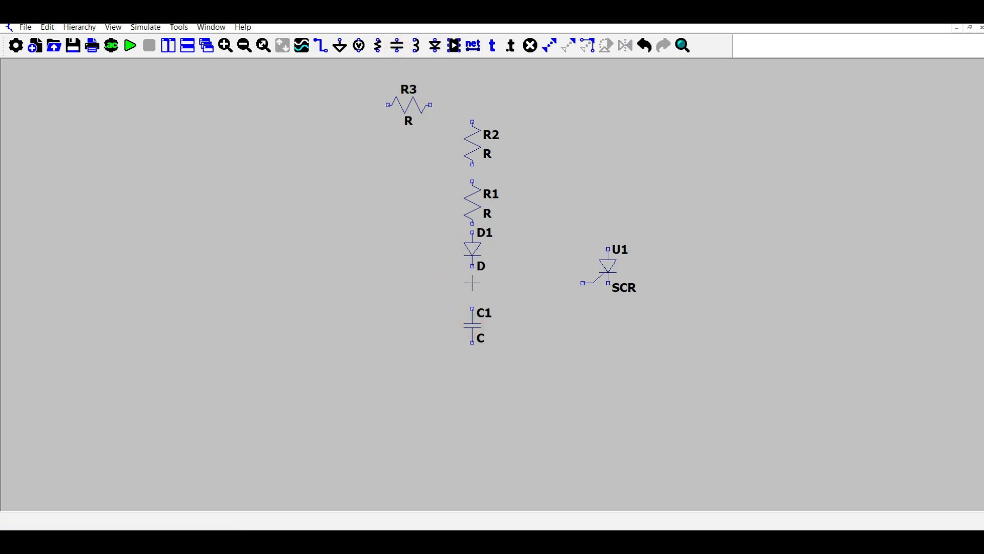
Step: Place horizontal resistor R4 toward the SCR and capacitor C2 beside C1
click(378, 46)
key(ctrl+r)
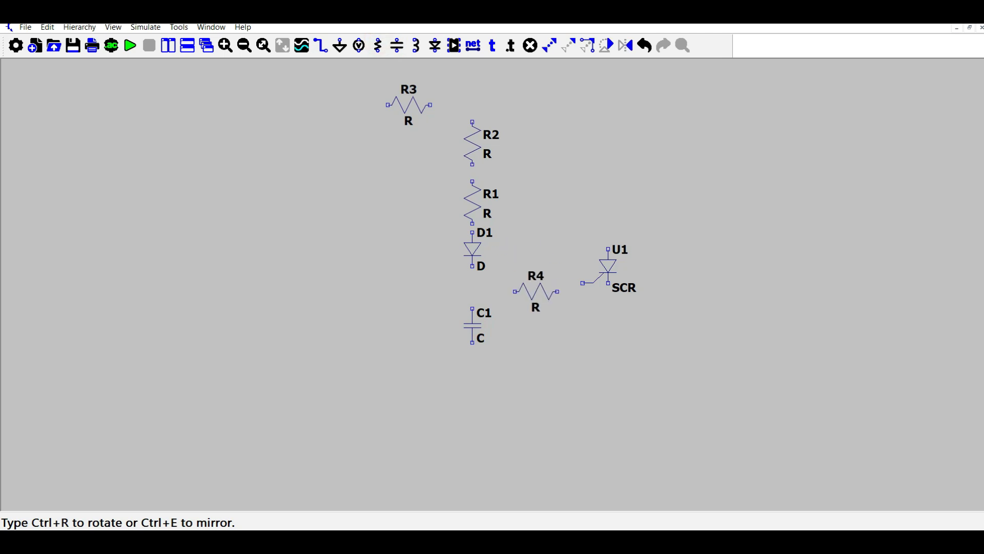
click(530, 283)
key(Escape)
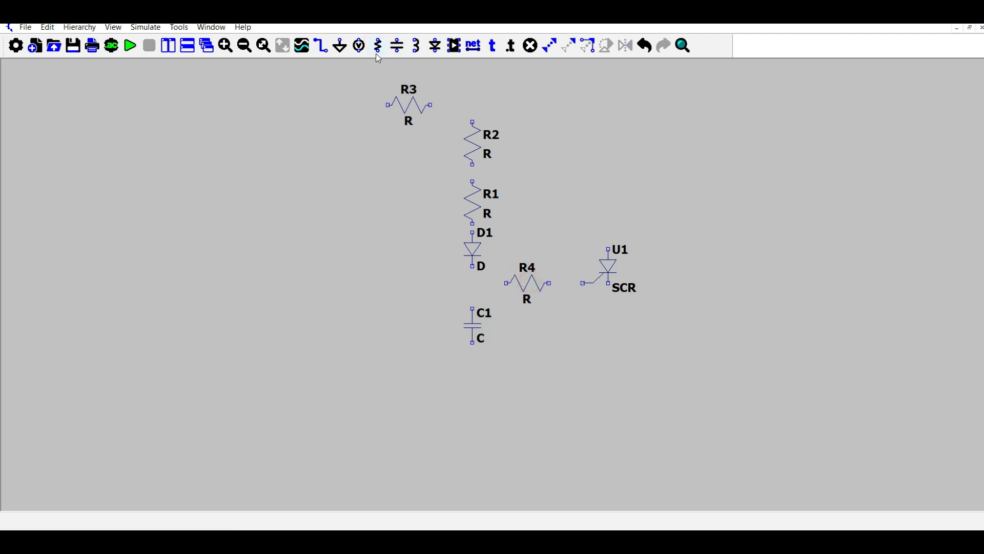
click(397, 45)
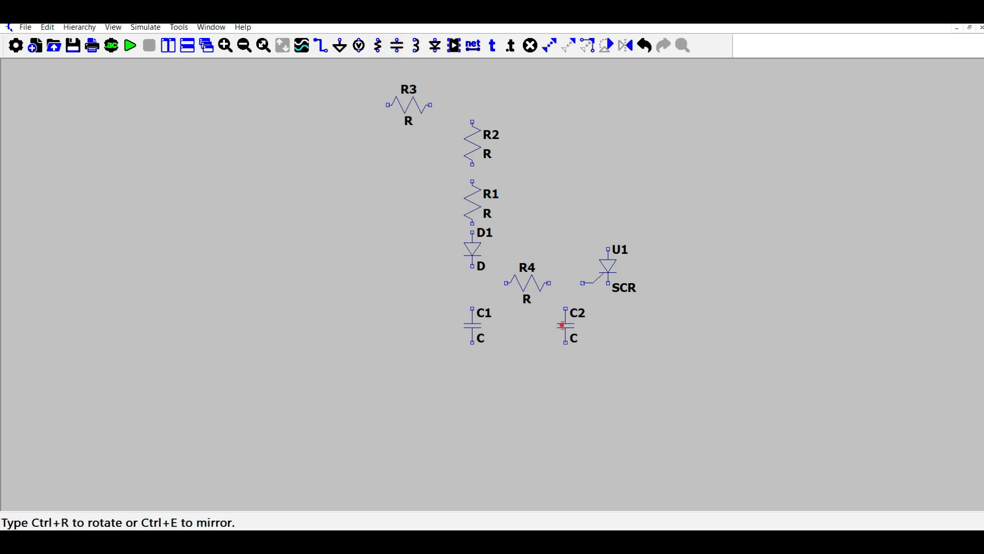
click(566, 325)
key(Escape)
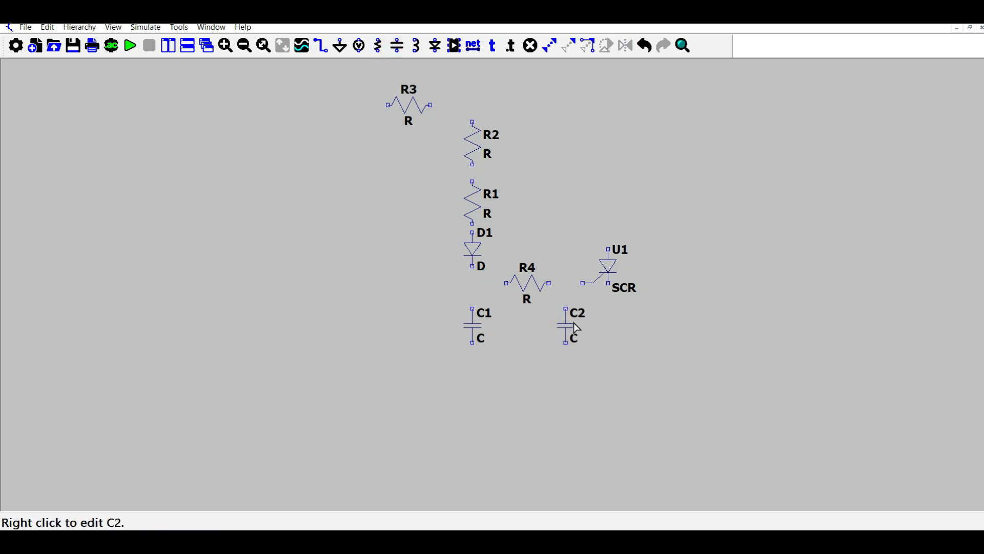
Step: Wire R4 to the SCR gate, and the SCR's top pin to R3 and R2
key(F3)
click(548, 283)
click(582, 283)
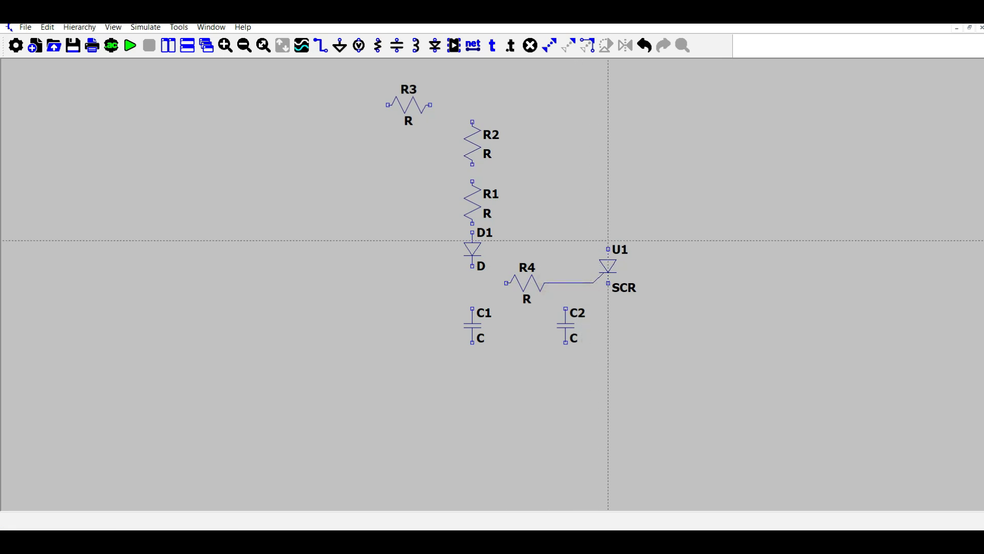
click(608, 249)
click(578, 105)
click(431, 106)
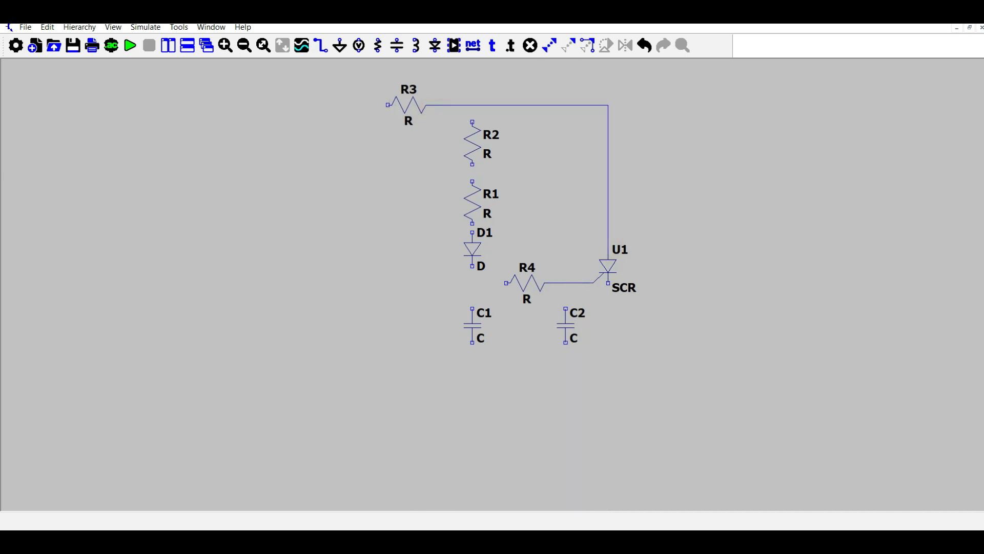
click(472, 106)
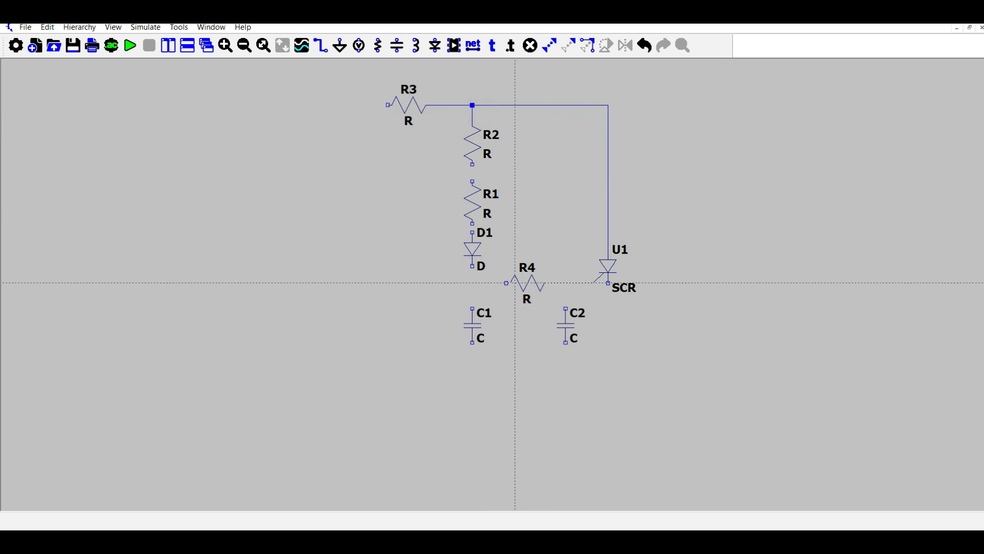
Step: Wire R4 to D1, join C1 and C2 into the gate network, and start the SCR's bottom wire
click(507, 283)
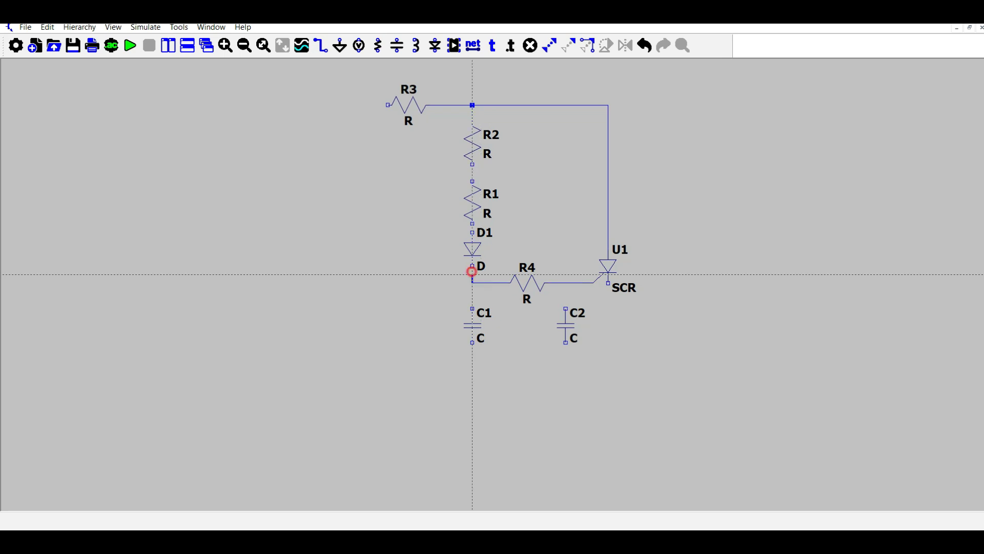
click(472, 266)
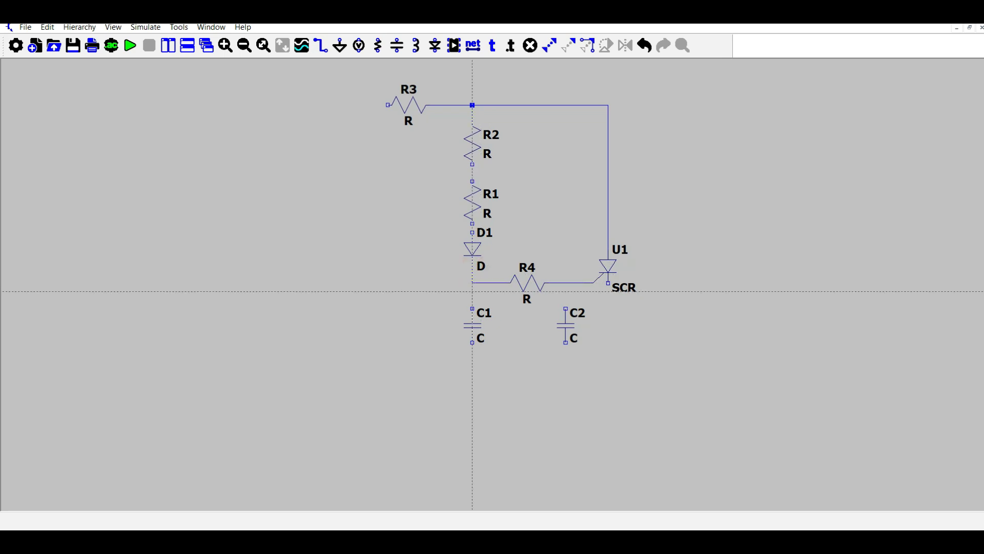
click(472, 308)
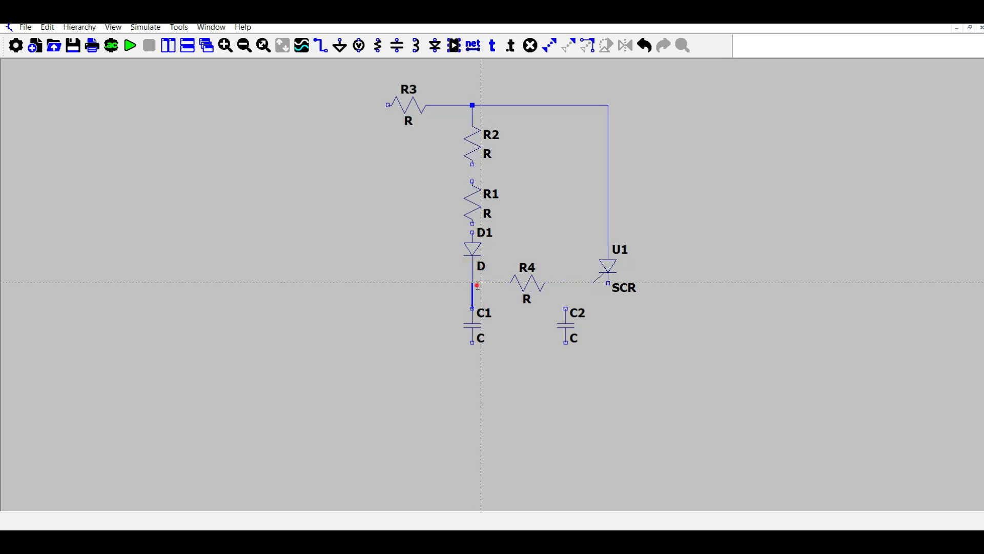
click(472, 283)
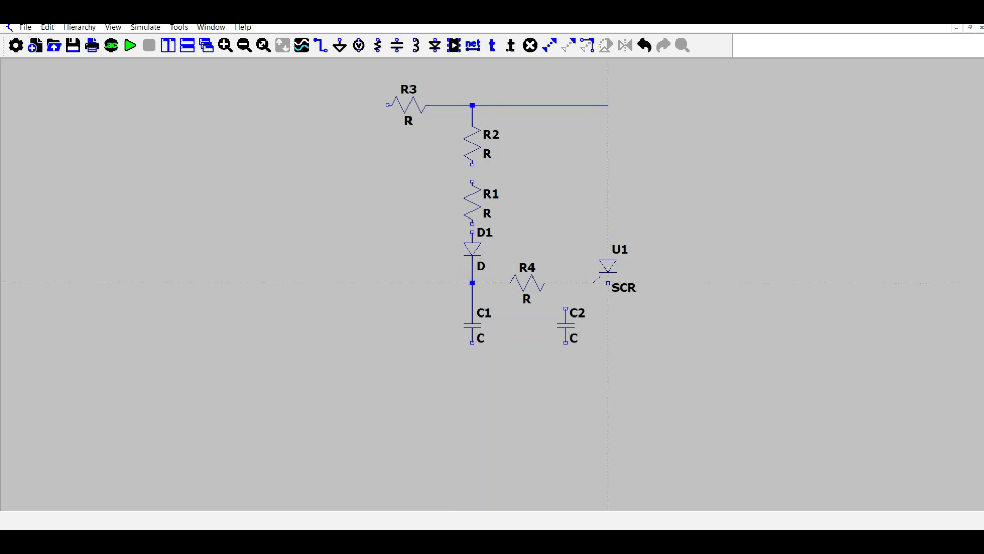
click(565, 308)
click(565, 282)
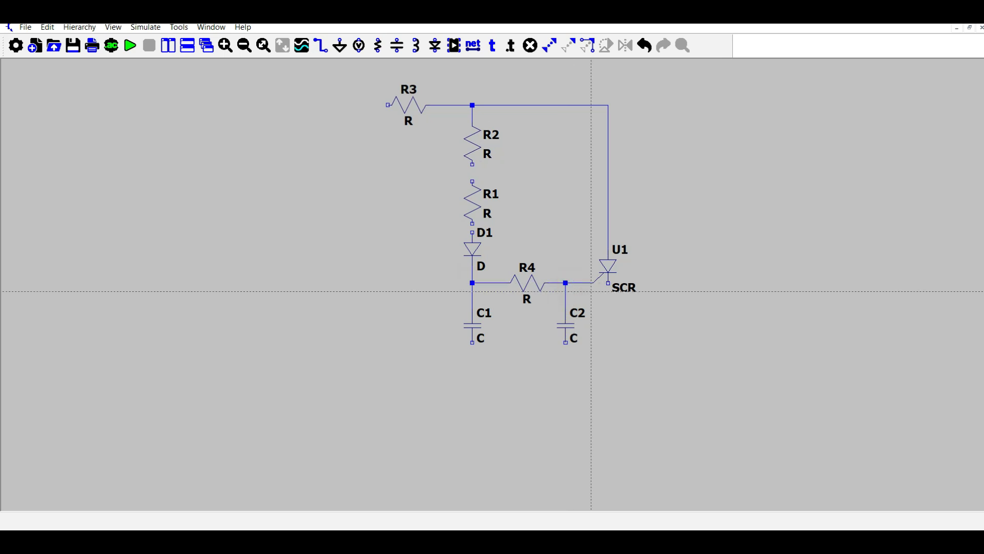
click(608, 282)
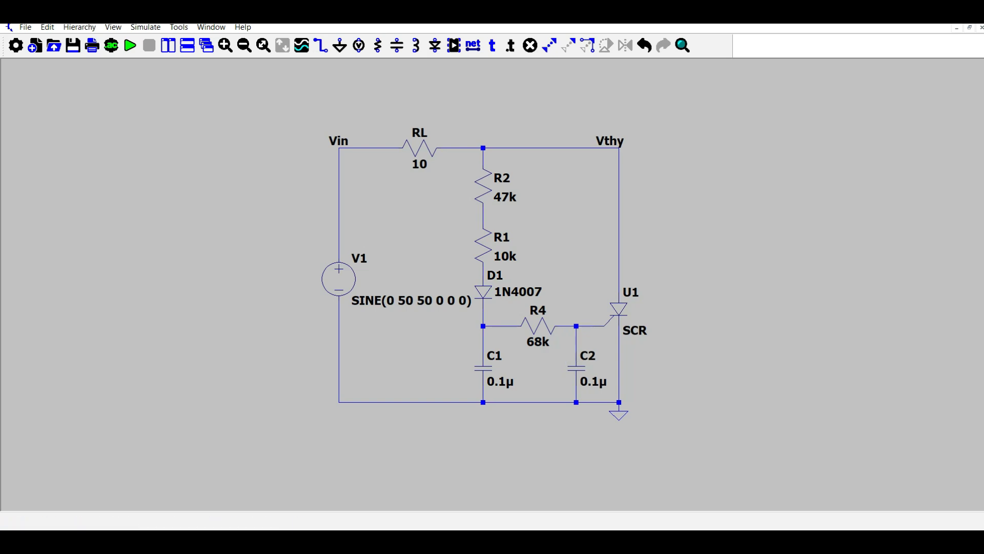
Step: Copy the full path of MCR100-3.lib from the Spice Models folder
click(569, 463)
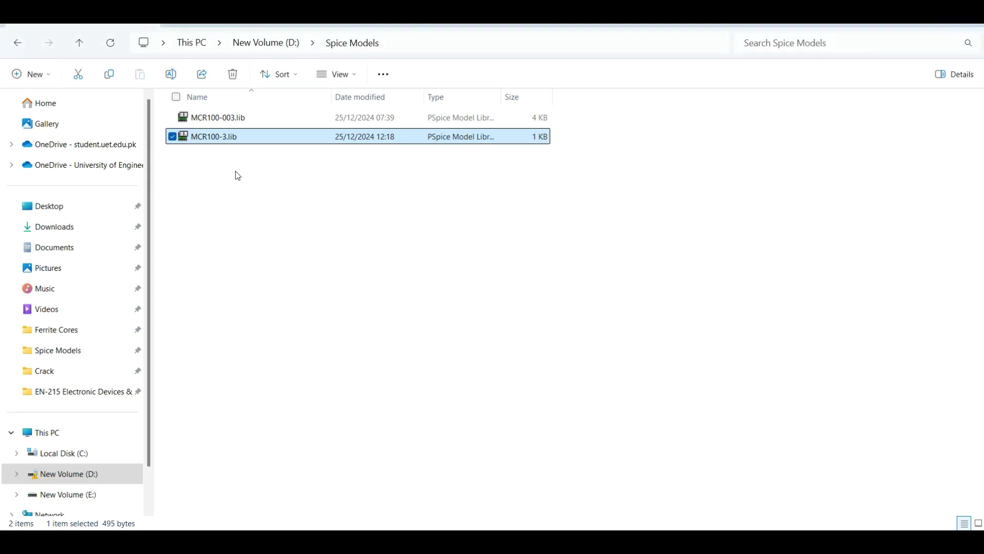
right_click(220, 140)
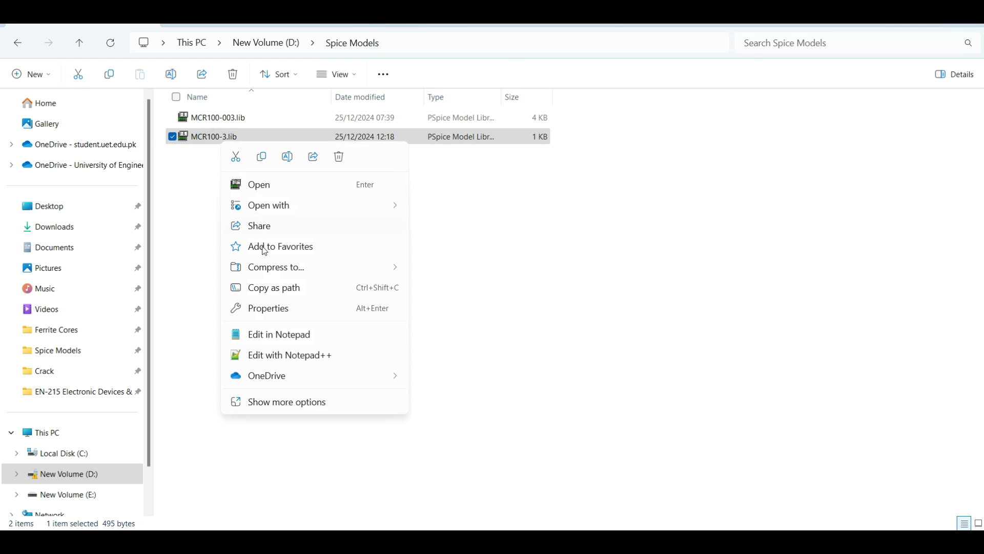
click(269, 287)
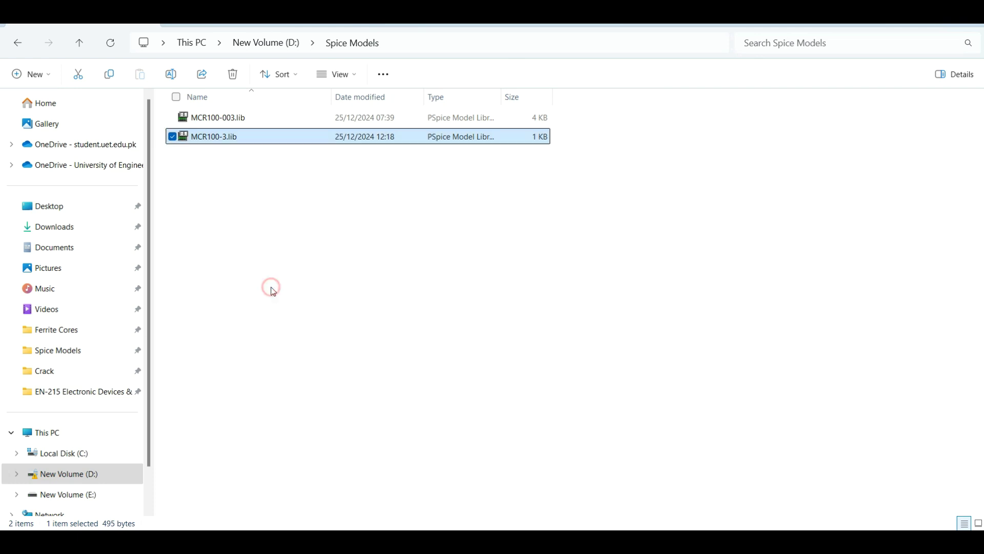
click(683, 512)
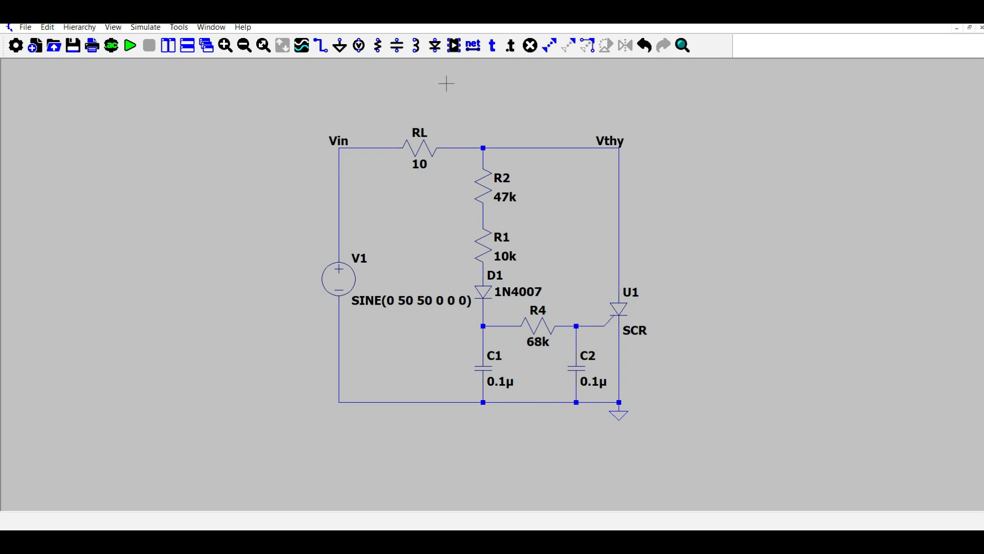
Step: Place the directive '.inc D:\Spice Models\MCR100-3.lib' above the circuit, without quotes
click(511, 46)
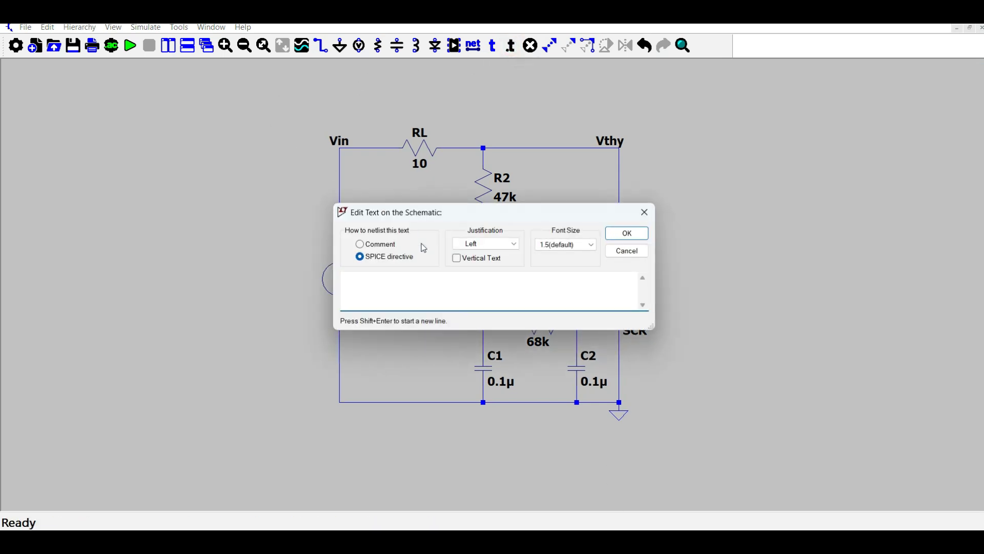
text(.inc)
key(ctrl+v)
click(370, 276)
key(BackSpace)
click(627, 233)
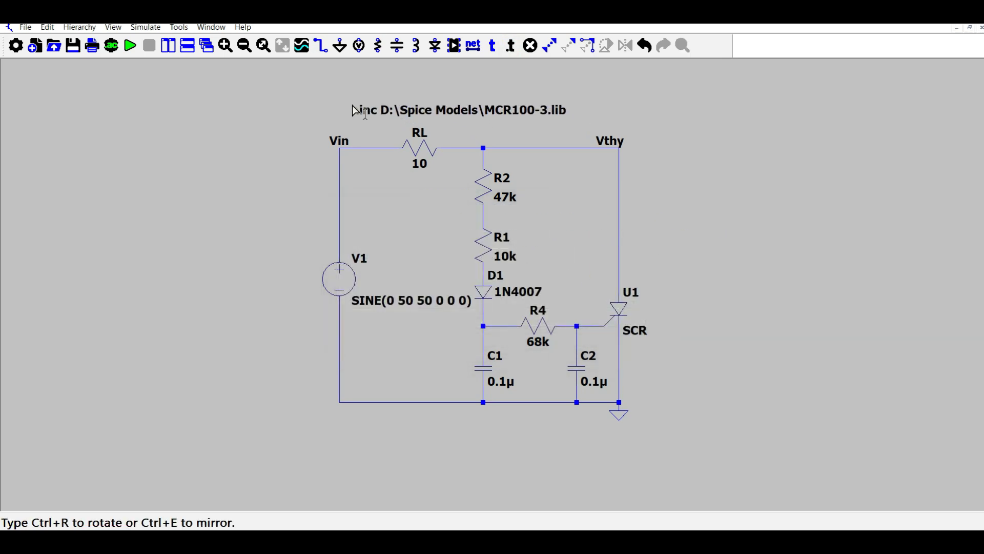
click(359, 92)
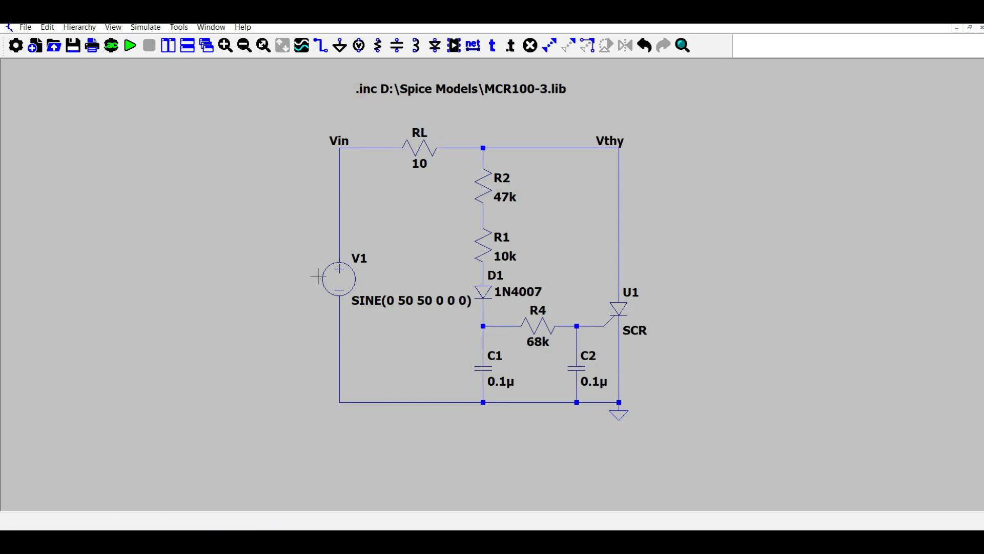
Step: Place a '.tran 0 100m 0 100u' transient directive below the circuit
click(112, 47)
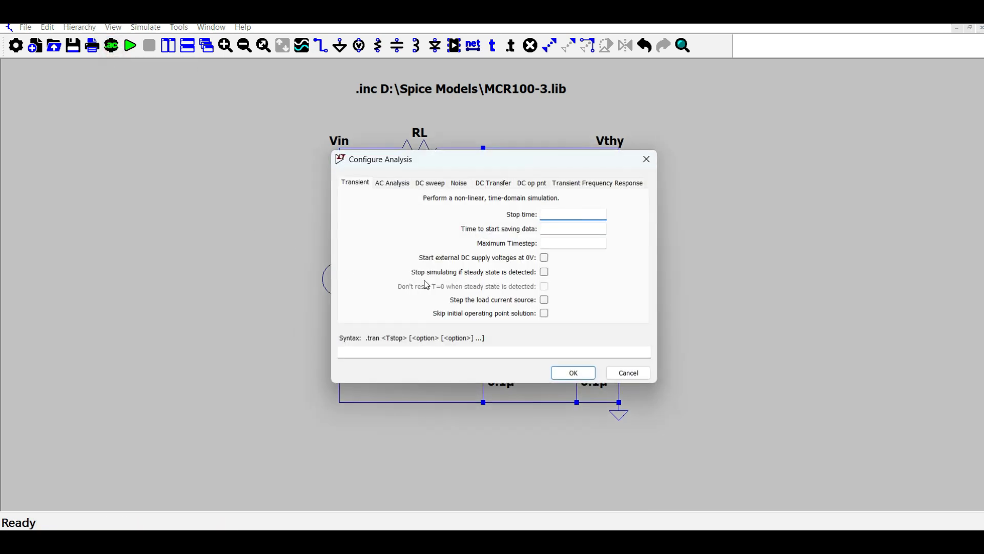
text(100m)
click(571, 240)
text(100u)
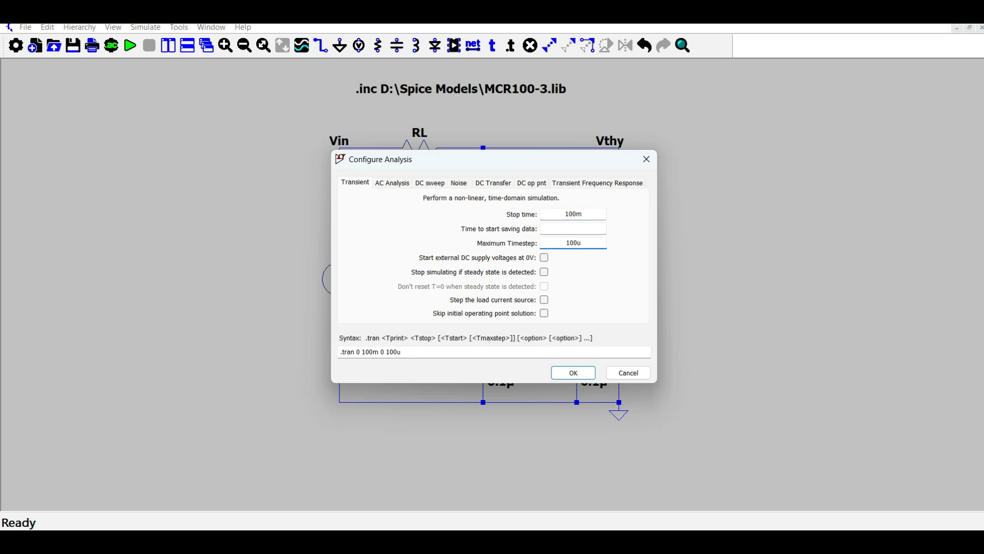
click(583, 375)
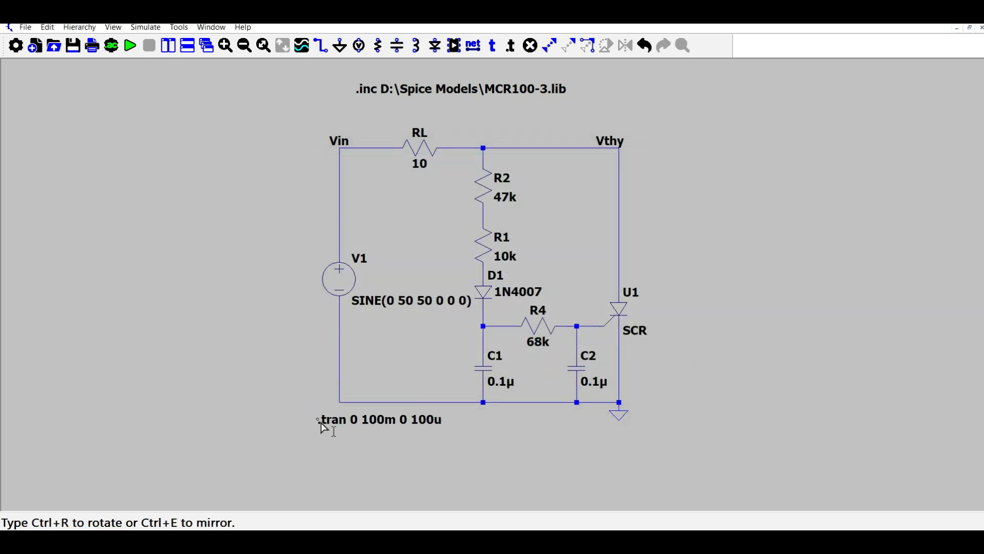
click(323, 425)
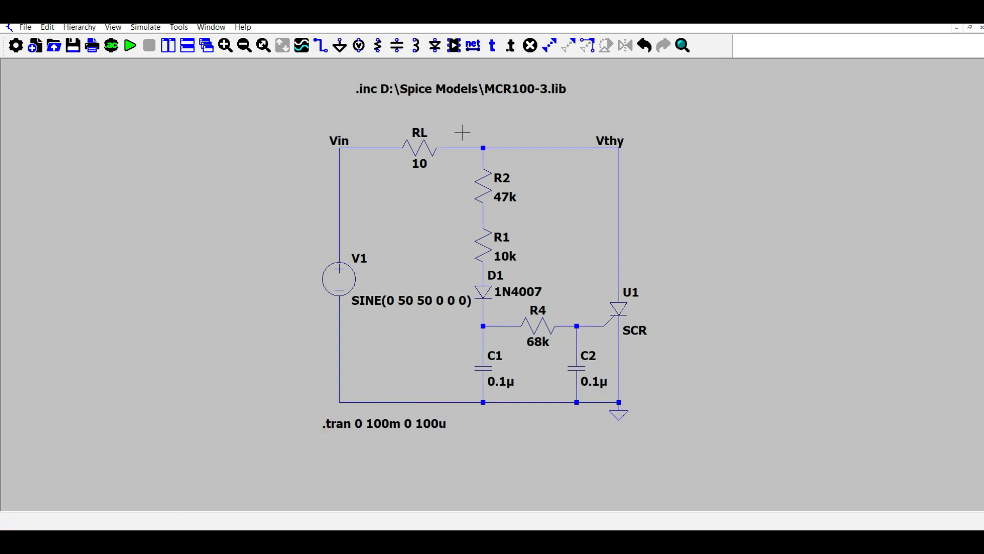
Step: Check U1's attributes, then select the MCR100-3 model name in the library file
right_click(620, 309)
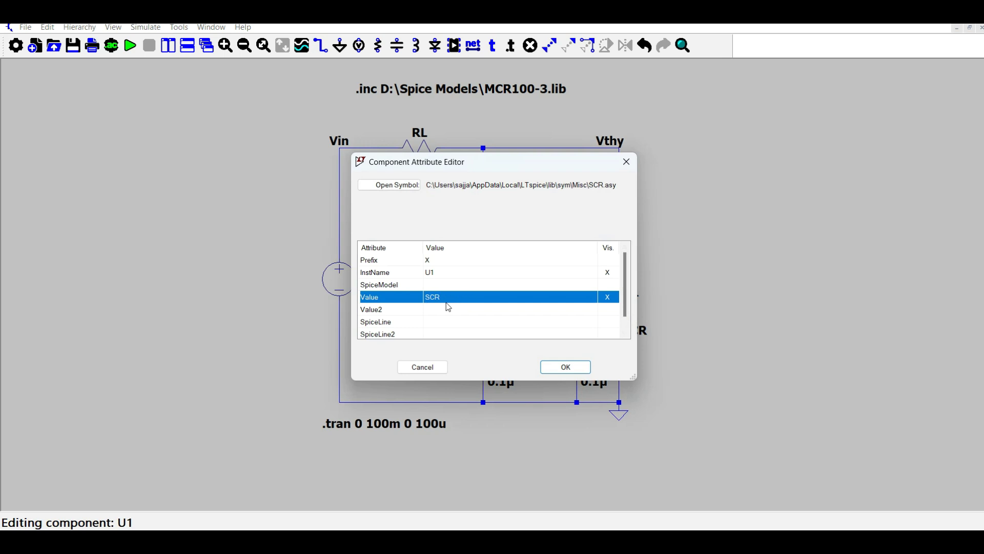
click(436, 368)
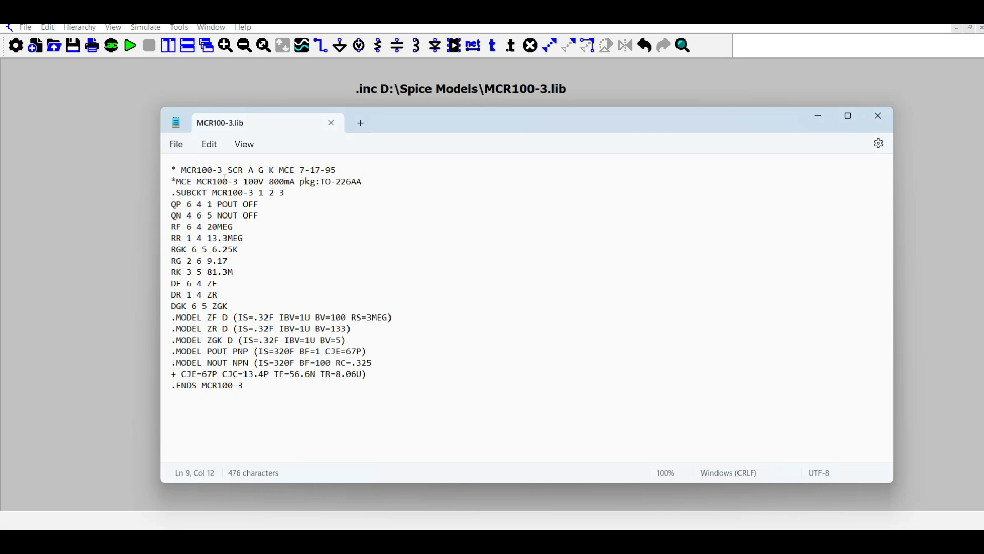
drag(199, 183, 242, 187)
Step: Replace thyristor U1's value SCR with the pasted model name MCR100-3
click(136, 249)
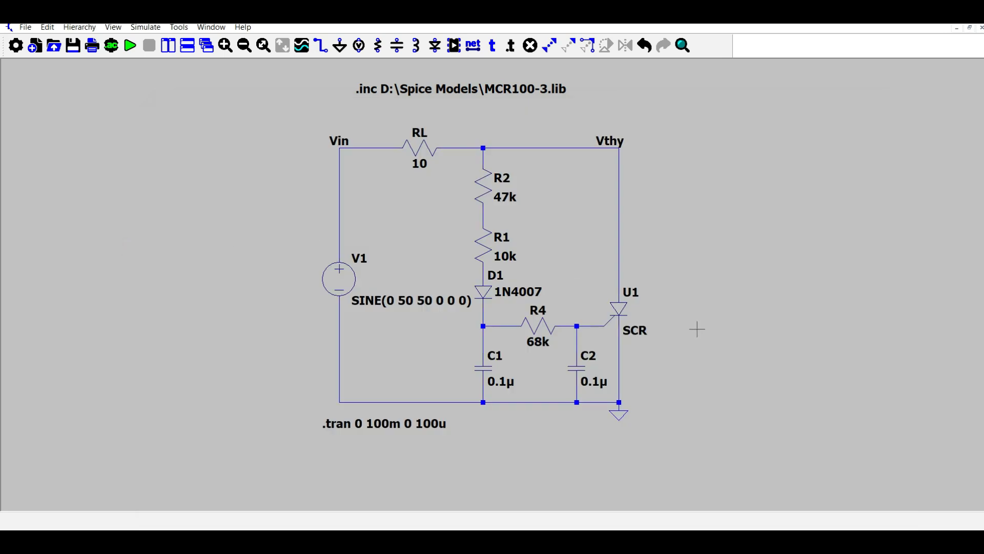
right_click(622, 308)
click(446, 297)
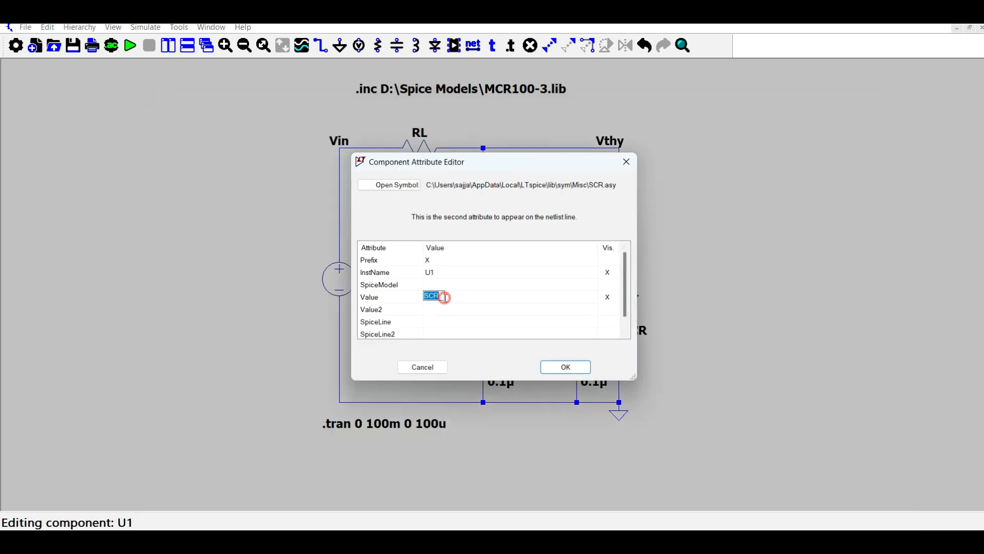
key(ctrl+v)
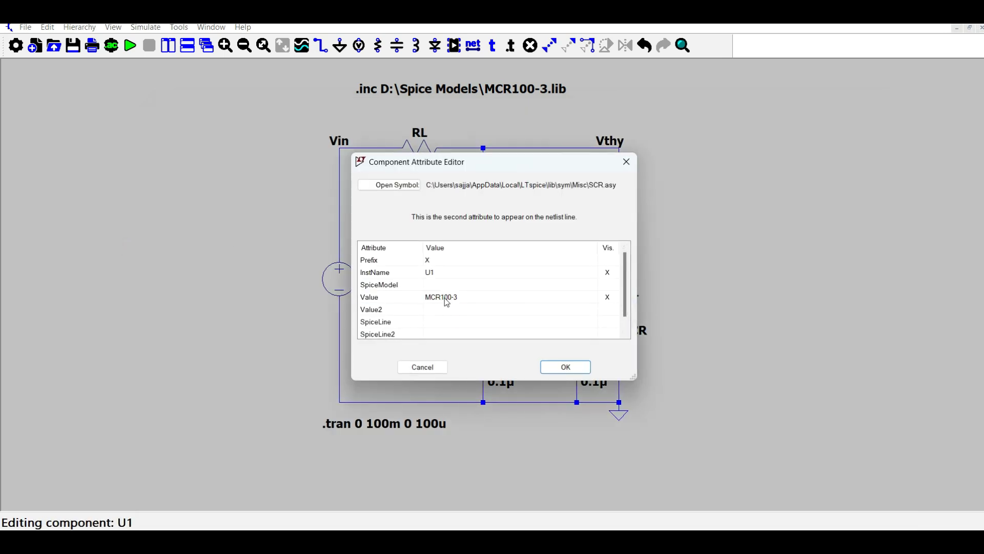
click(564, 367)
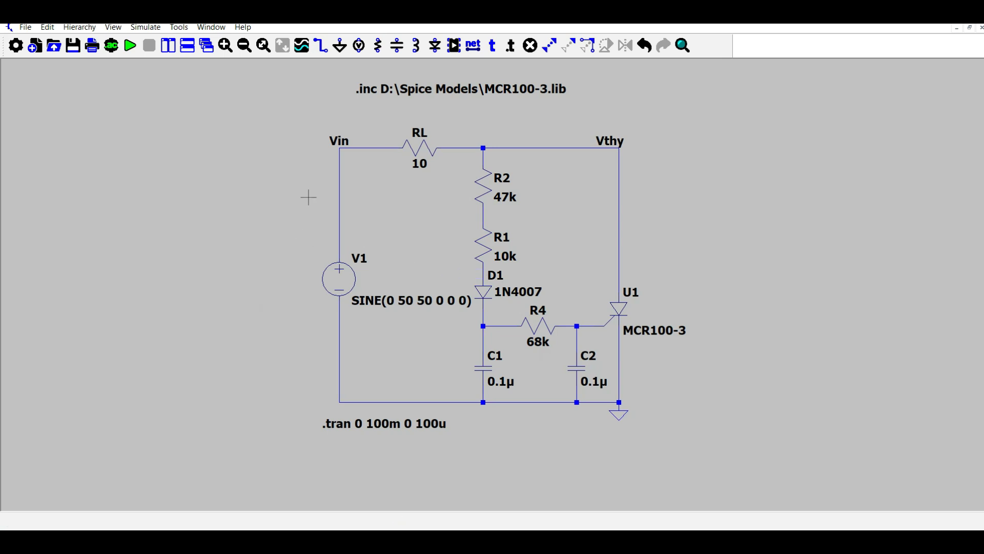
Step: Run the transient simulation and probe the Vthy net to plot V(vthy)
click(130, 46)
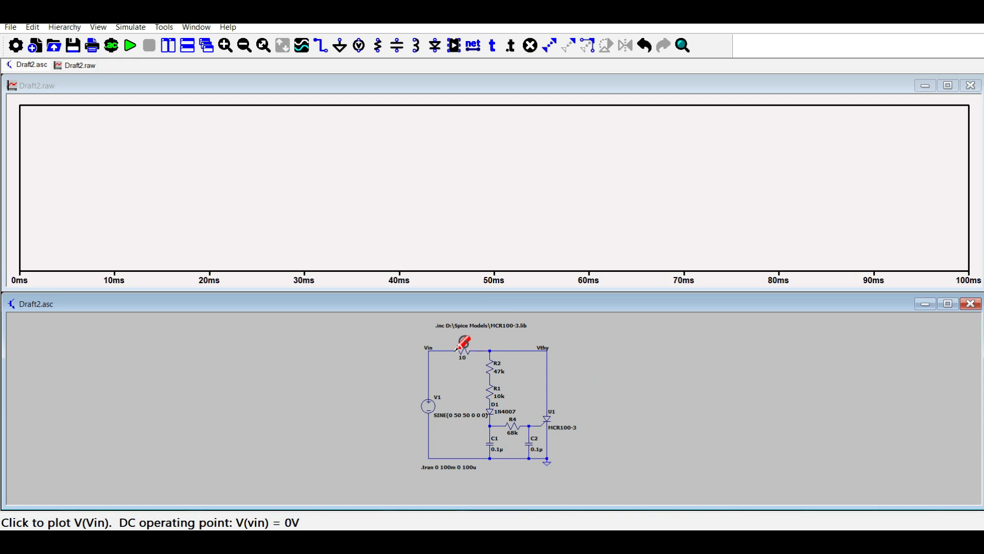
click(549, 352)
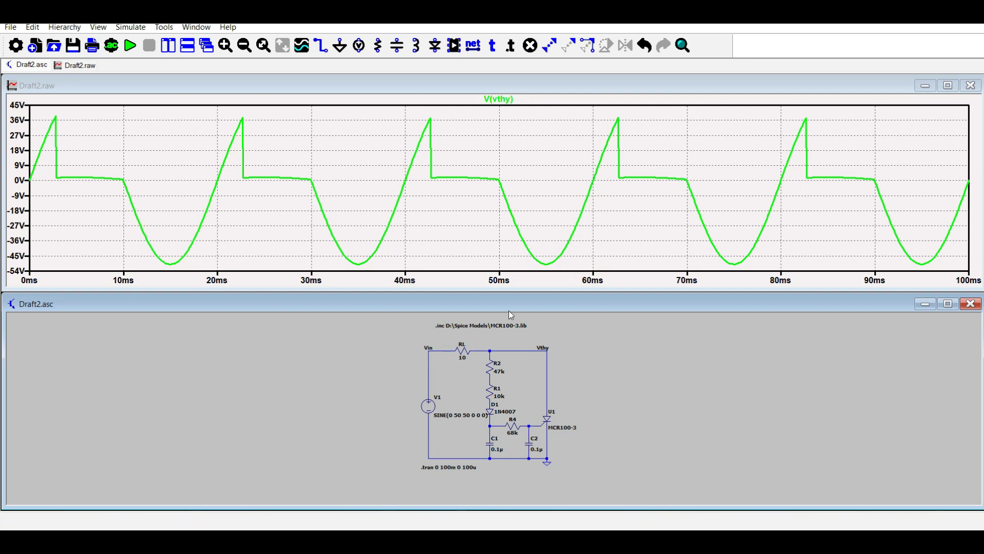
Step: Add the load-voltage trace V(vin)-V(vthy) to the existing V(vthy) plot
right_click(444, 214)
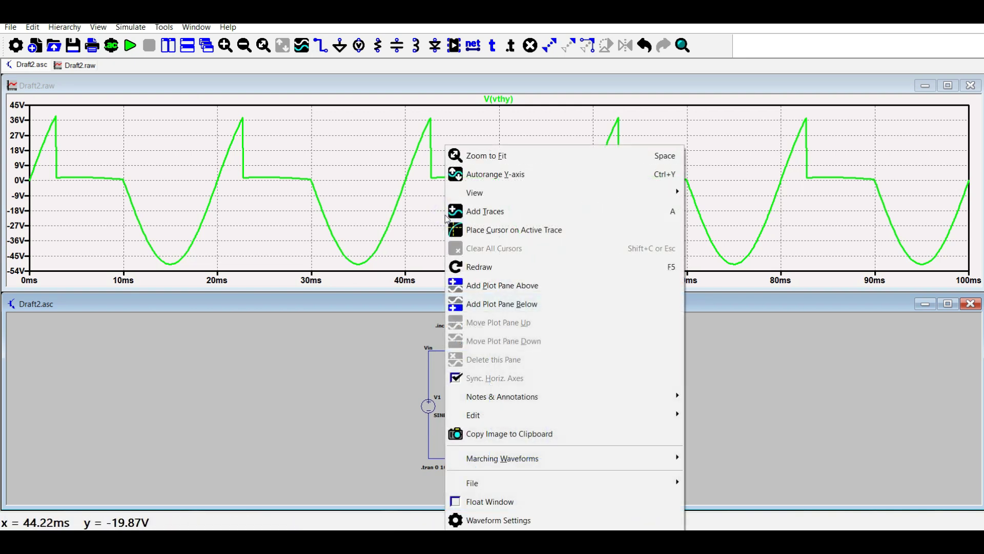
click(481, 213)
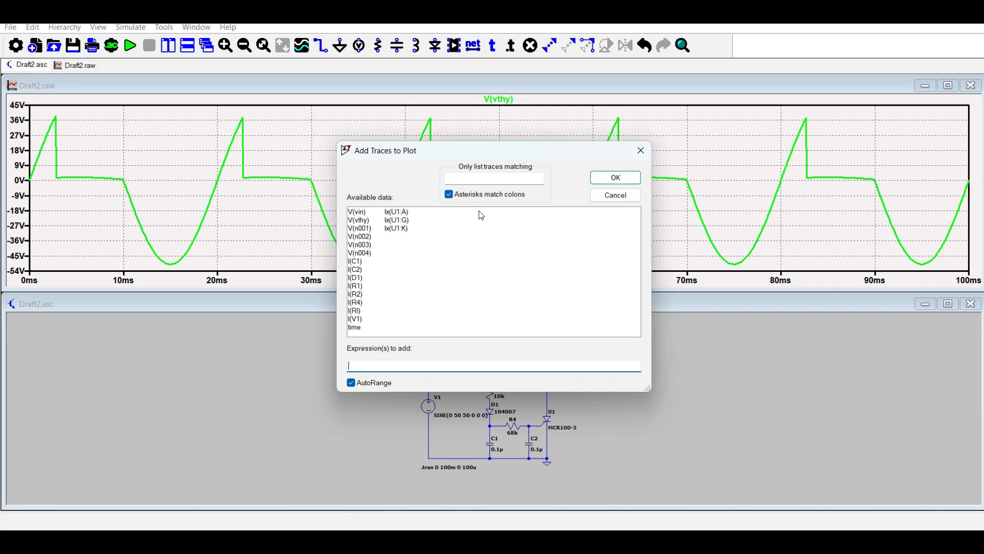
click(358, 211)
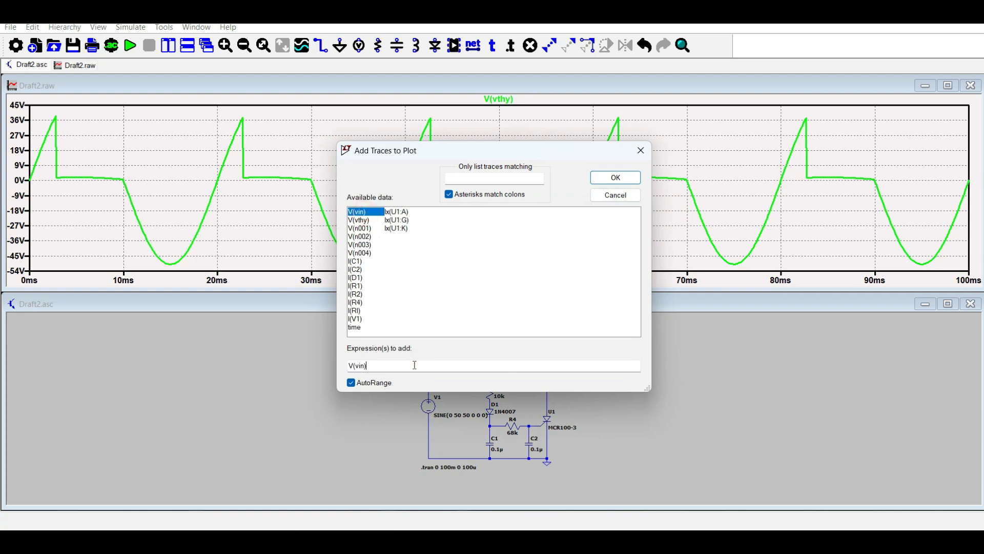
click(362, 221)
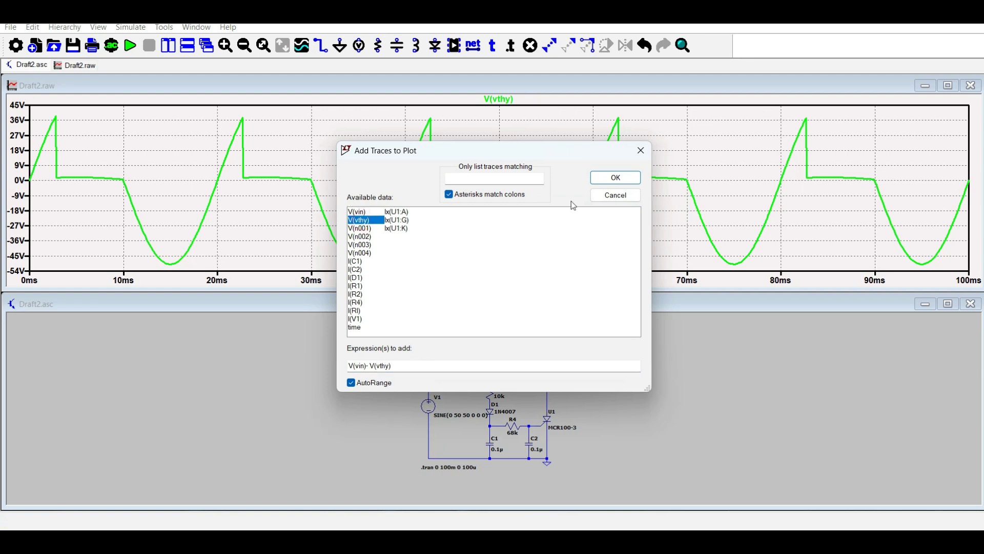
click(615, 178)
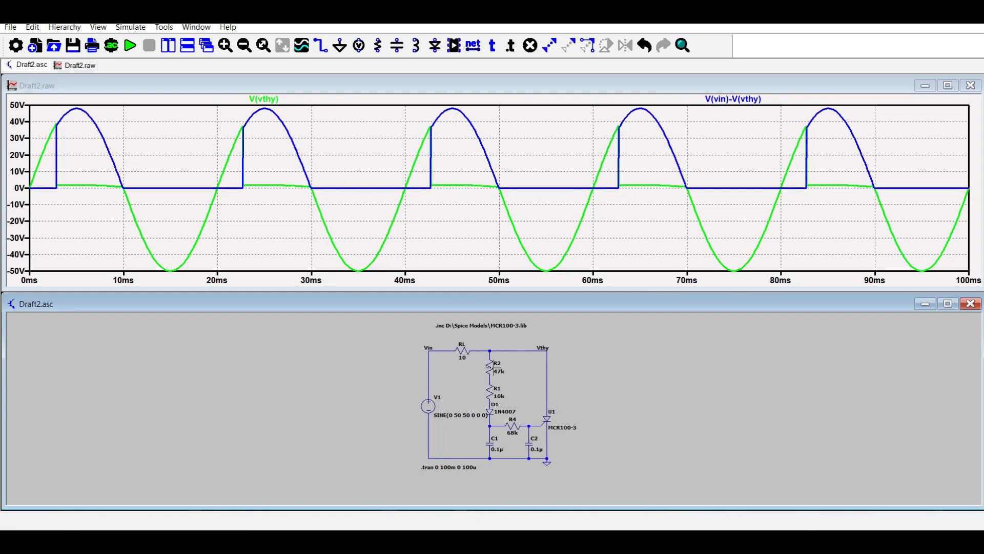
Step: Set R2's resistance to 100k and rerun the simulation
right_click(490, 367)
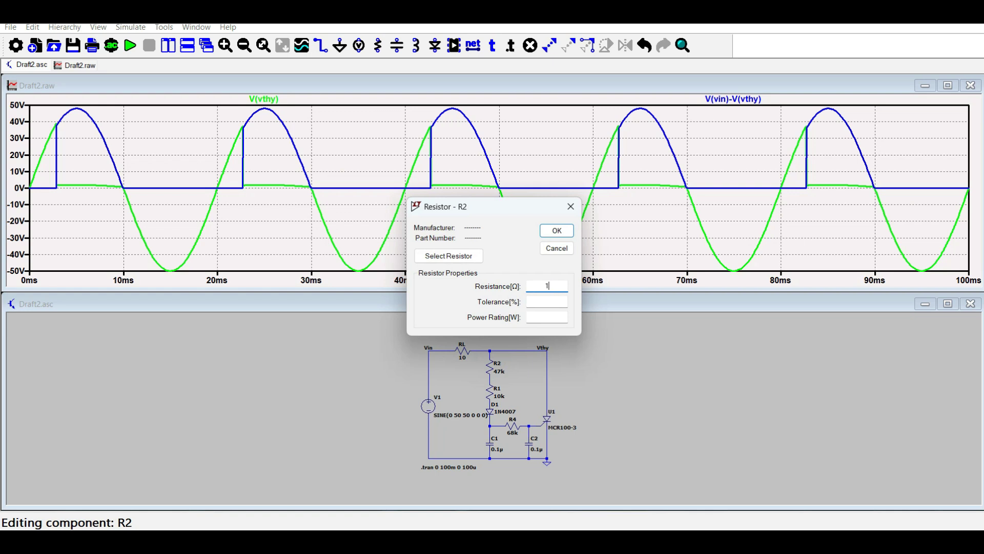
key(Return)
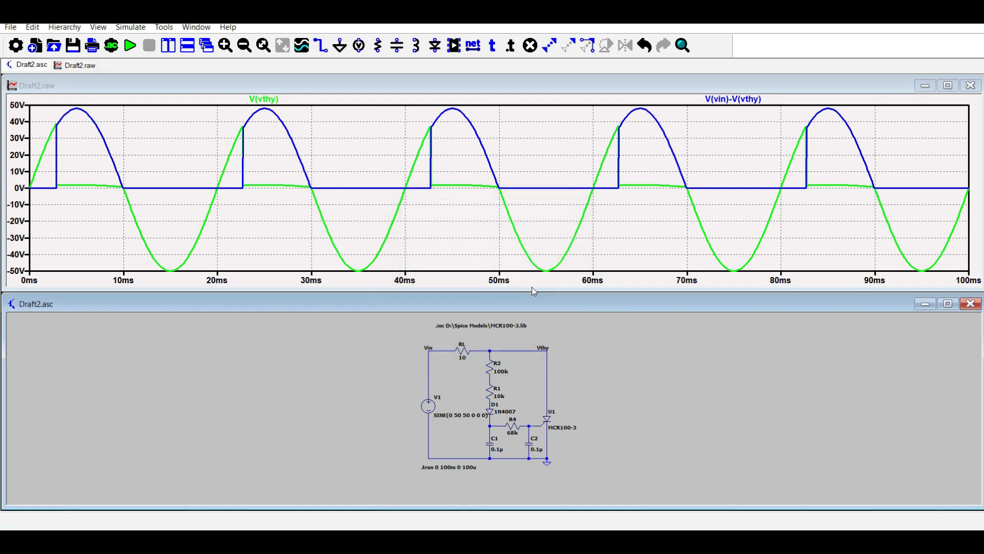
click(129, 45)
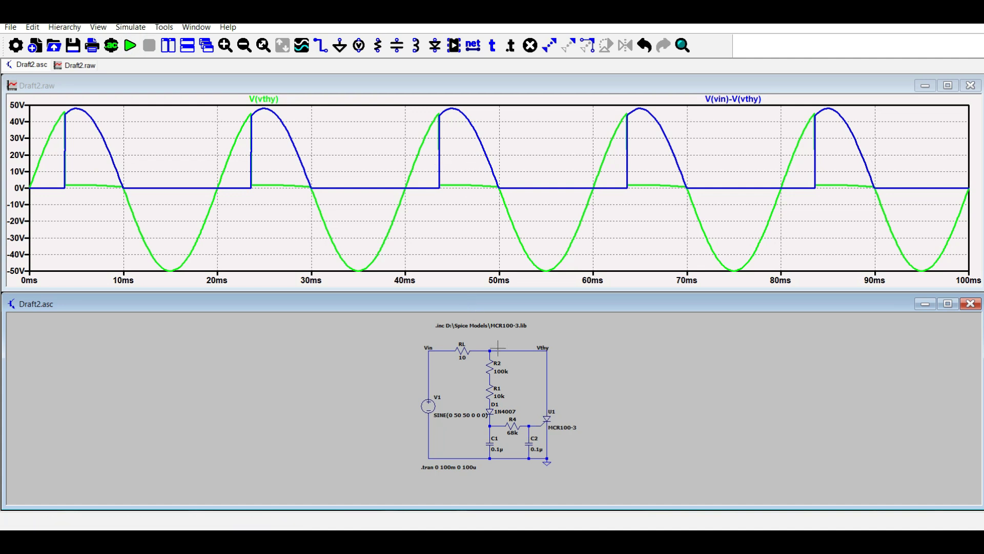
Step: Change R2's resistance to 250k and rerun the transient simulation
right_click(491, 367)
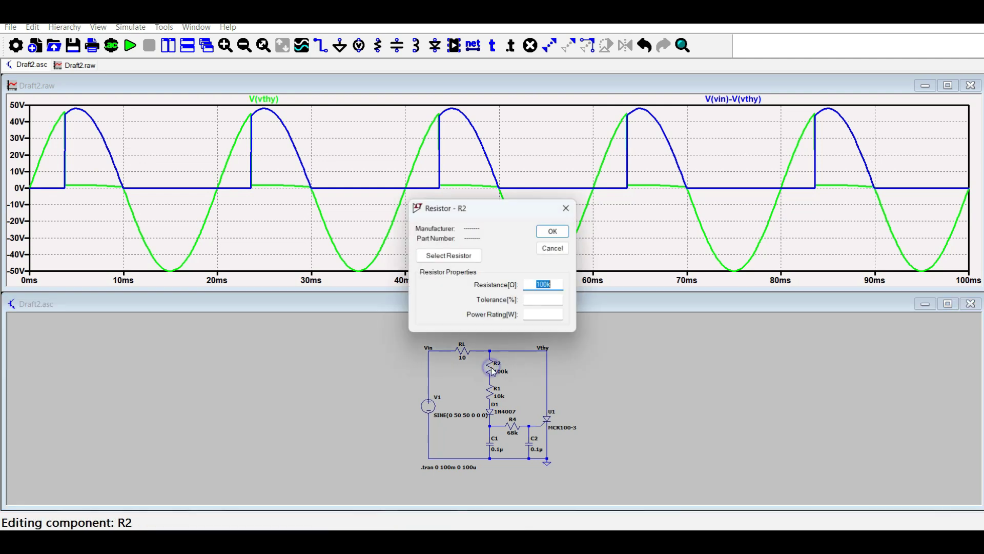
text(250k)
key(Return)
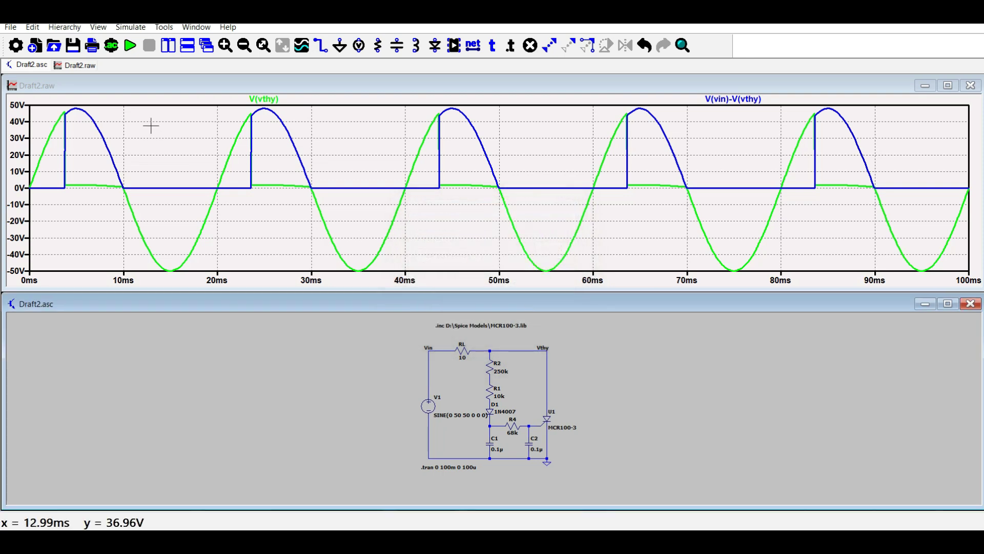
click(133, 51)
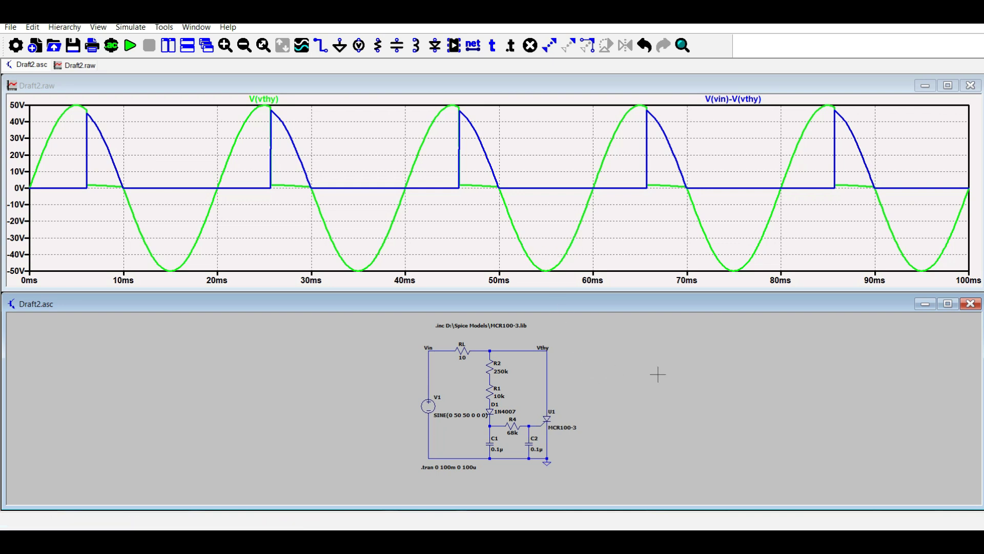
Step: Change R2's resistance to 350k and rerun the transient simulation
right_click(490, 369)
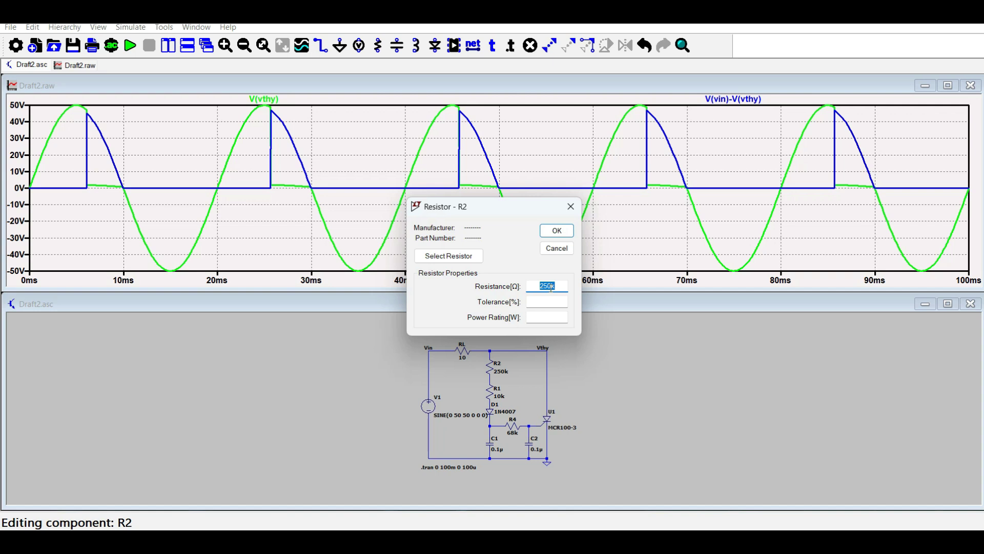
text(350)
key(Return)
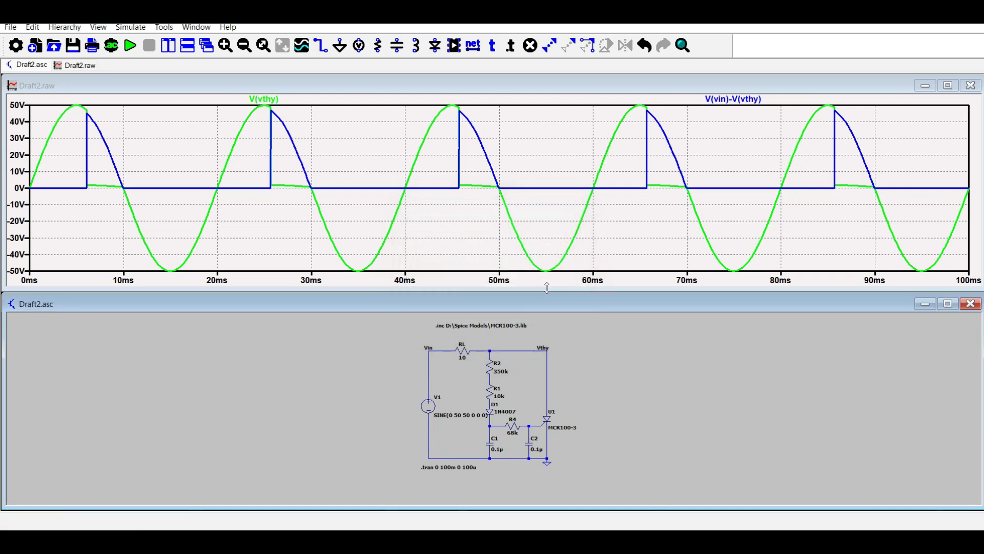
click(136, 48)
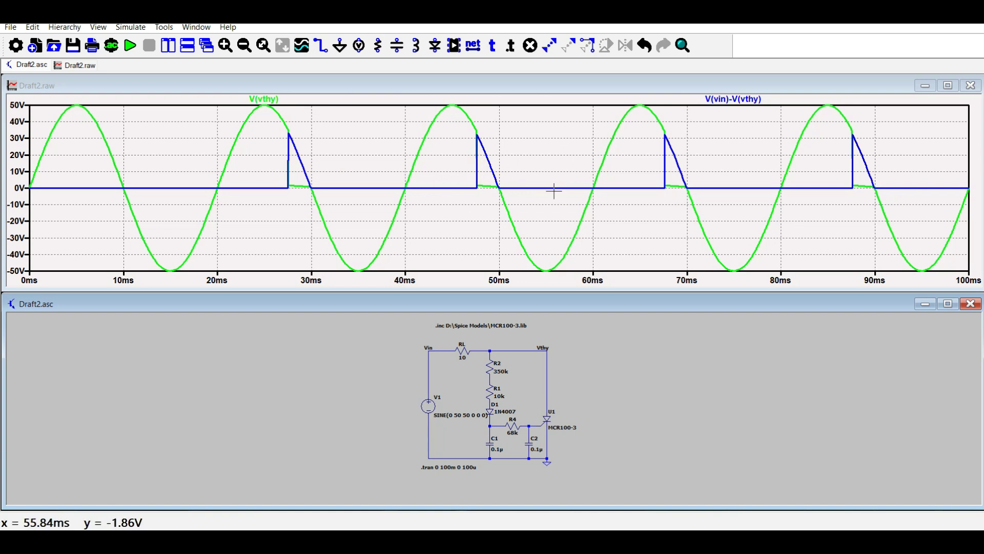
Step: Set R2 to 400k and rerun the simulation; the thyristor no longer fires
right_click(488, 371)
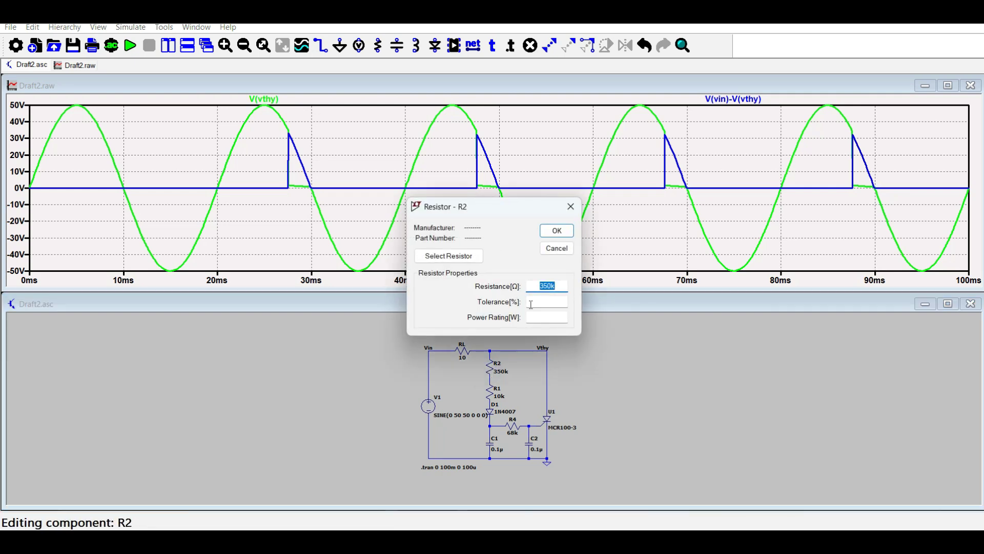
text(40)
key(Return)
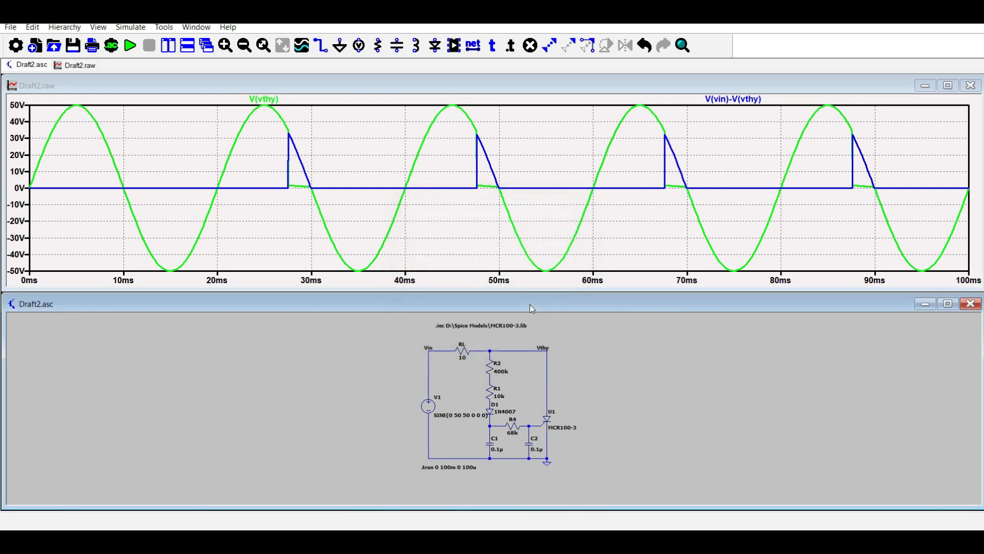
click(130, 45)
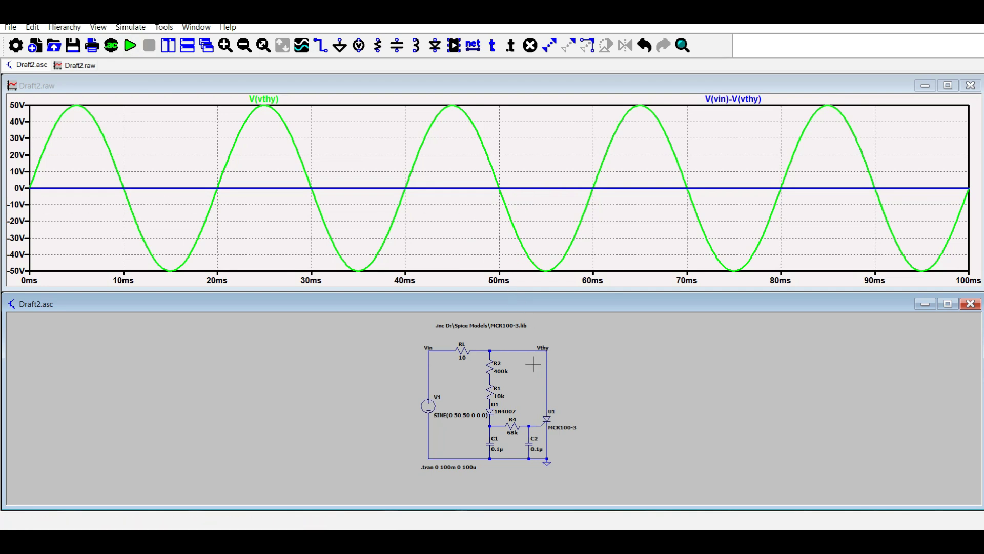
Step: Set R2 to 10k and rerun; the thyristor fires early, near 26 V each cycle
right_click(488, 368)
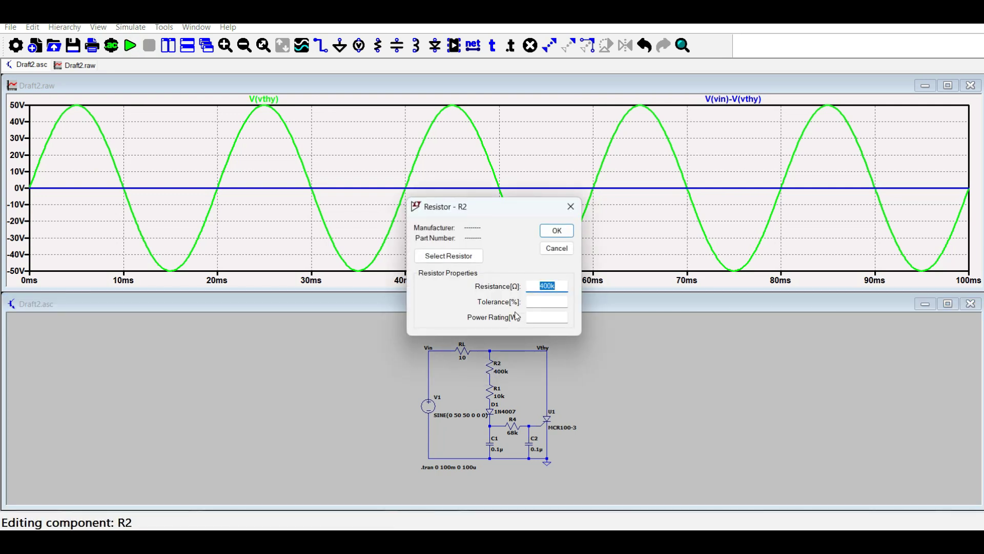
text(10k)
key(Return)
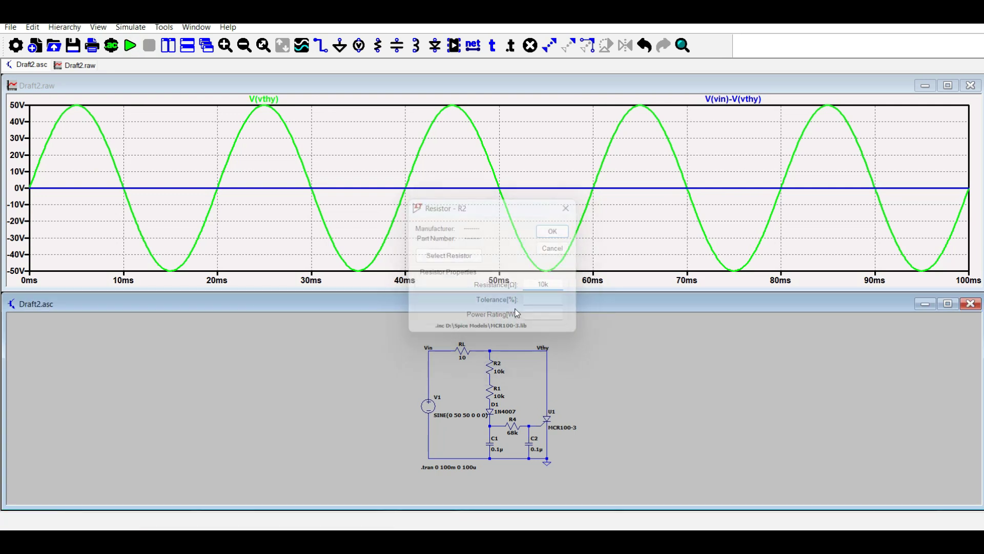
click(131, 46)
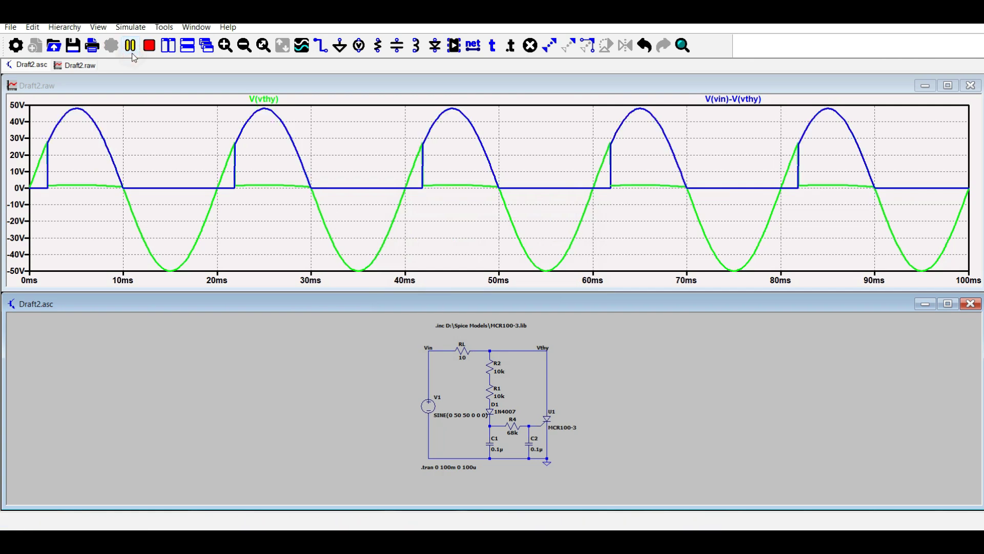